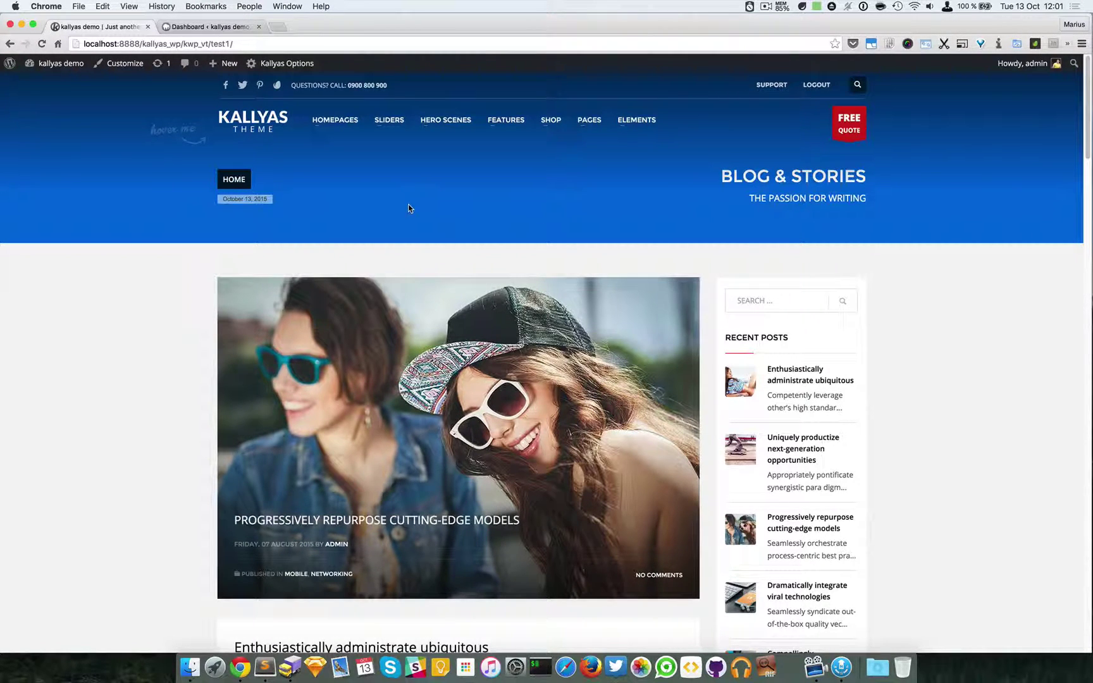
Open the Fancy Slider demo page from the SLIDERS menu and jump to its third slide
mouse_move(387, 121)
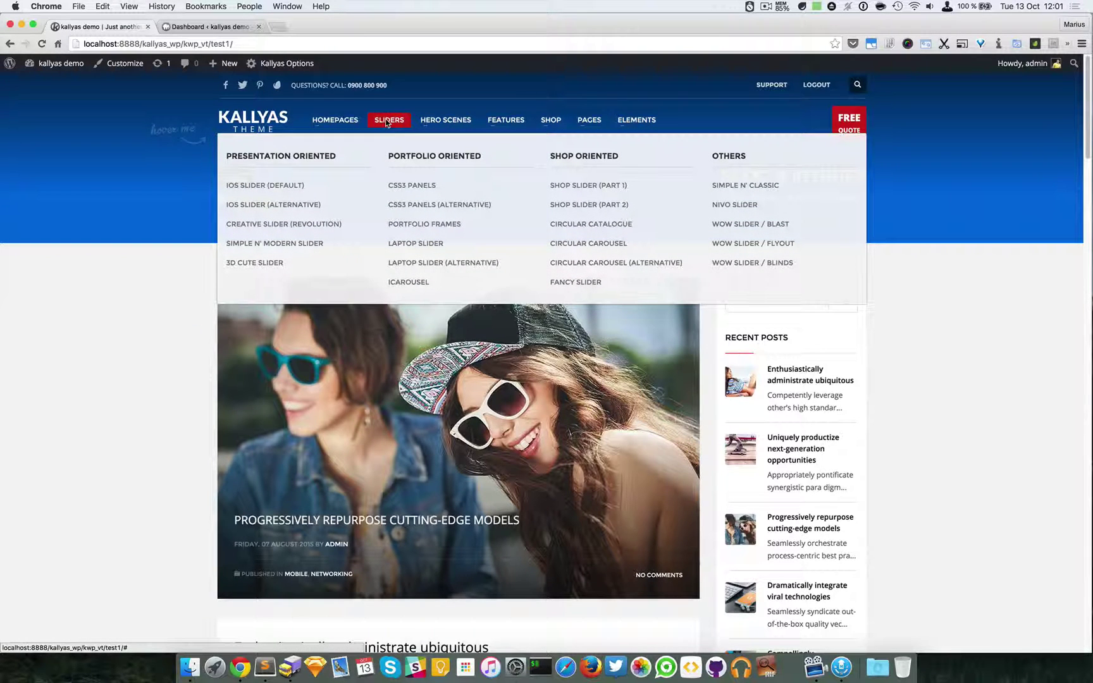
click(570, 289)
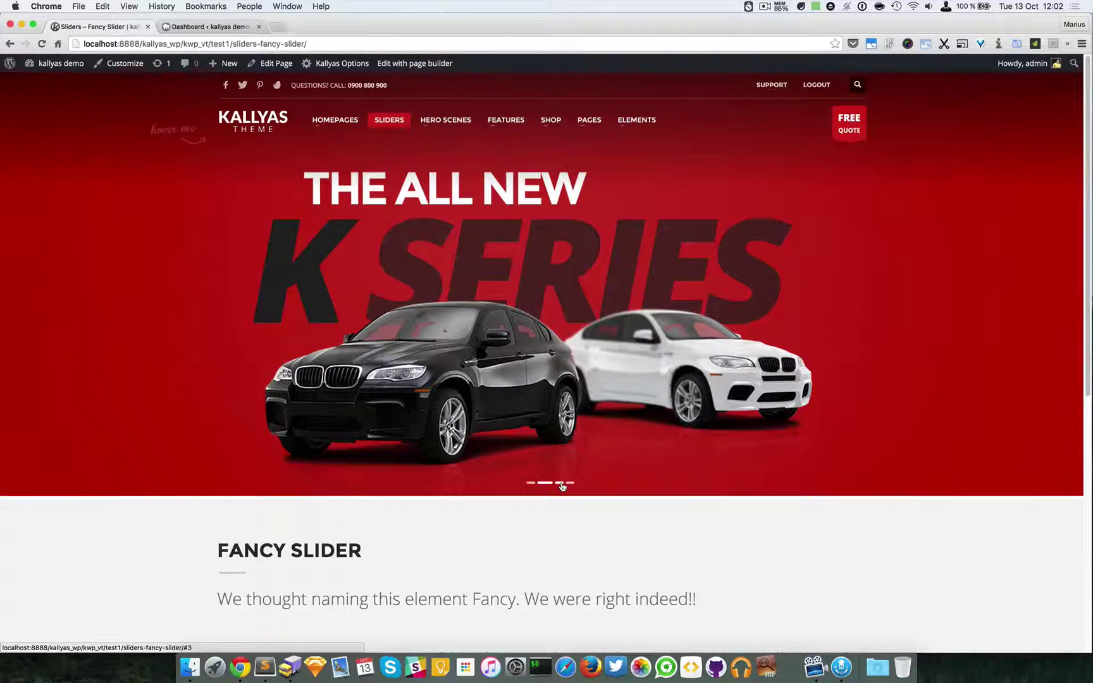
click(561, 483)
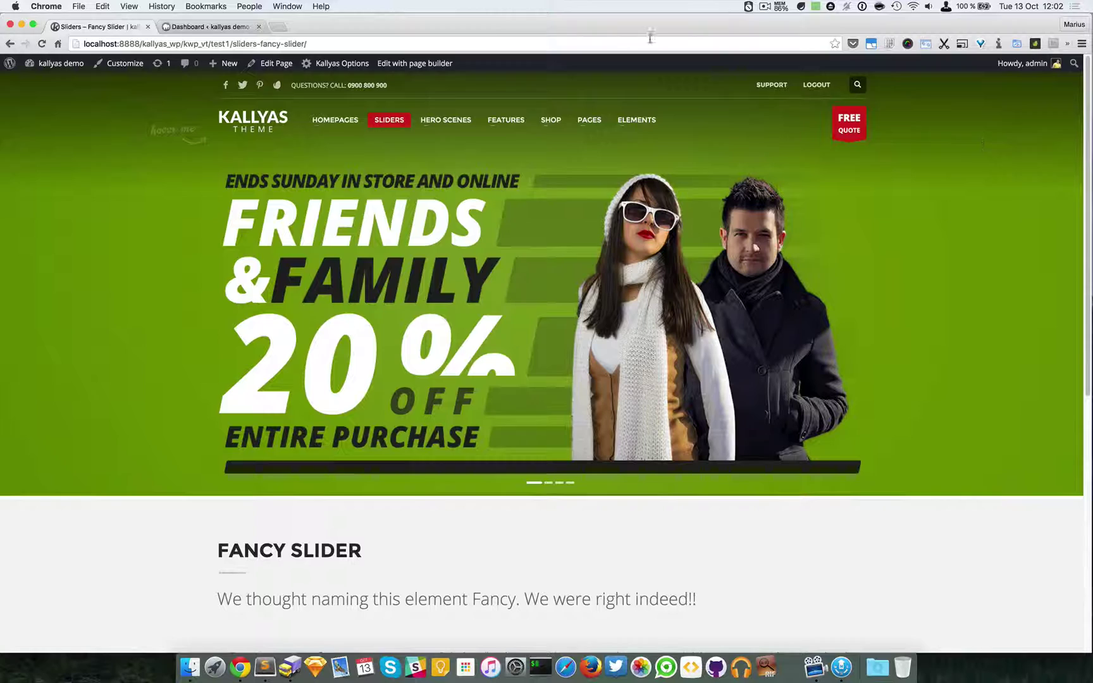
Open the page in the page builder, hide the site header, and open the Fancy Slider options
click(417, 63)
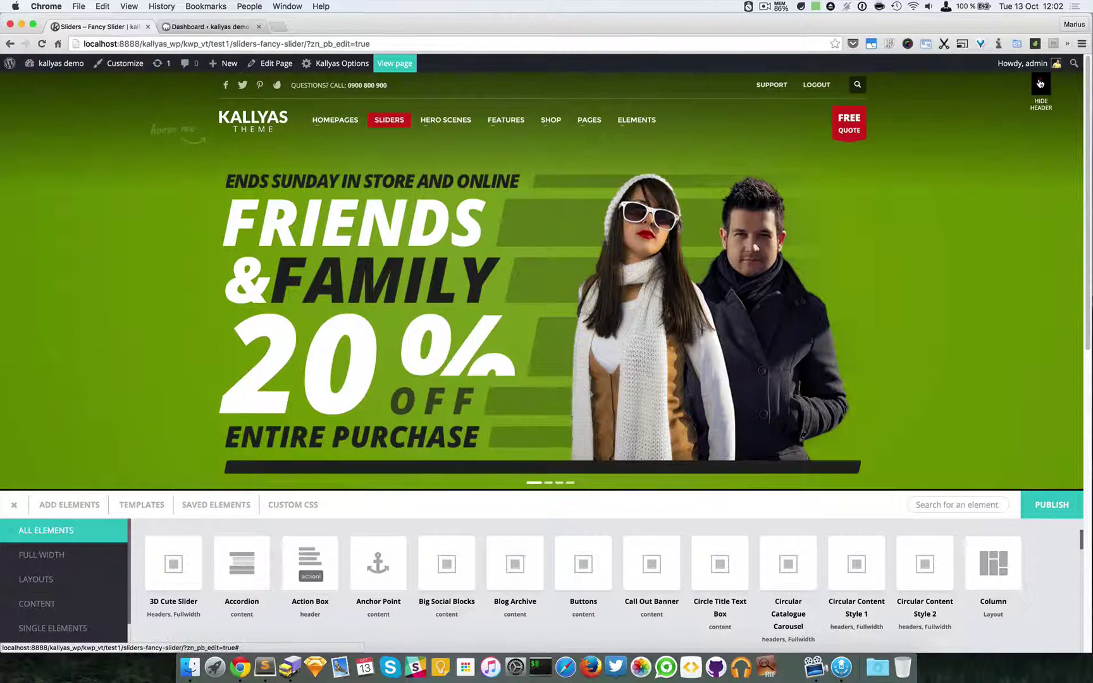
click(1041, 79)
click(576, 82)
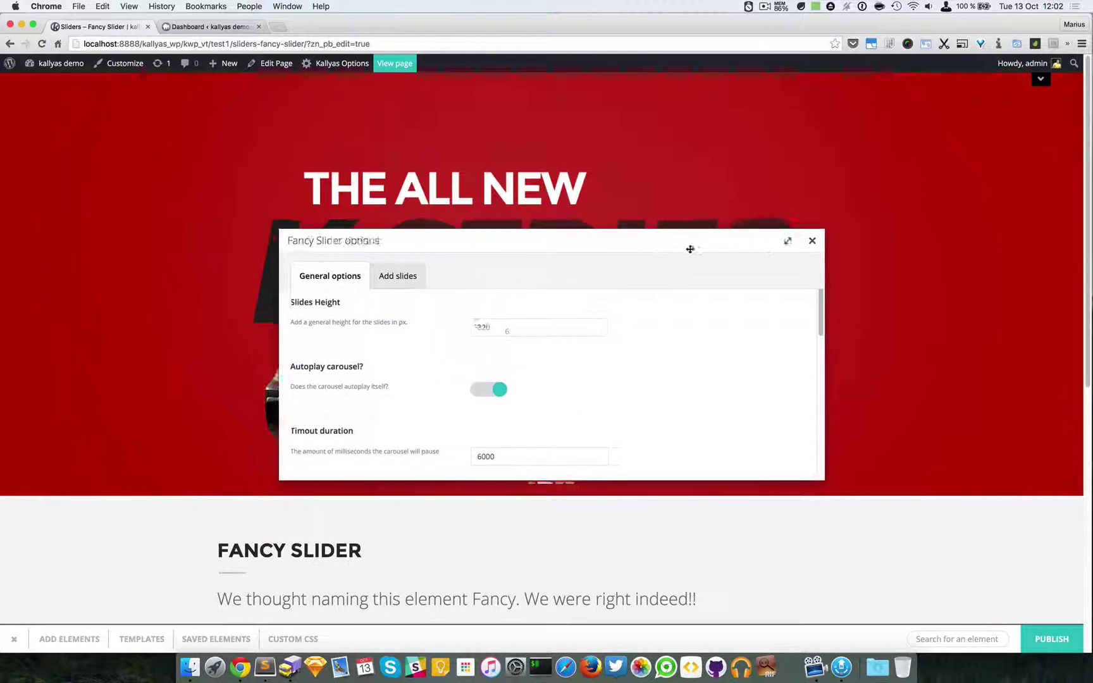
drag(691, 248, 859, 347)
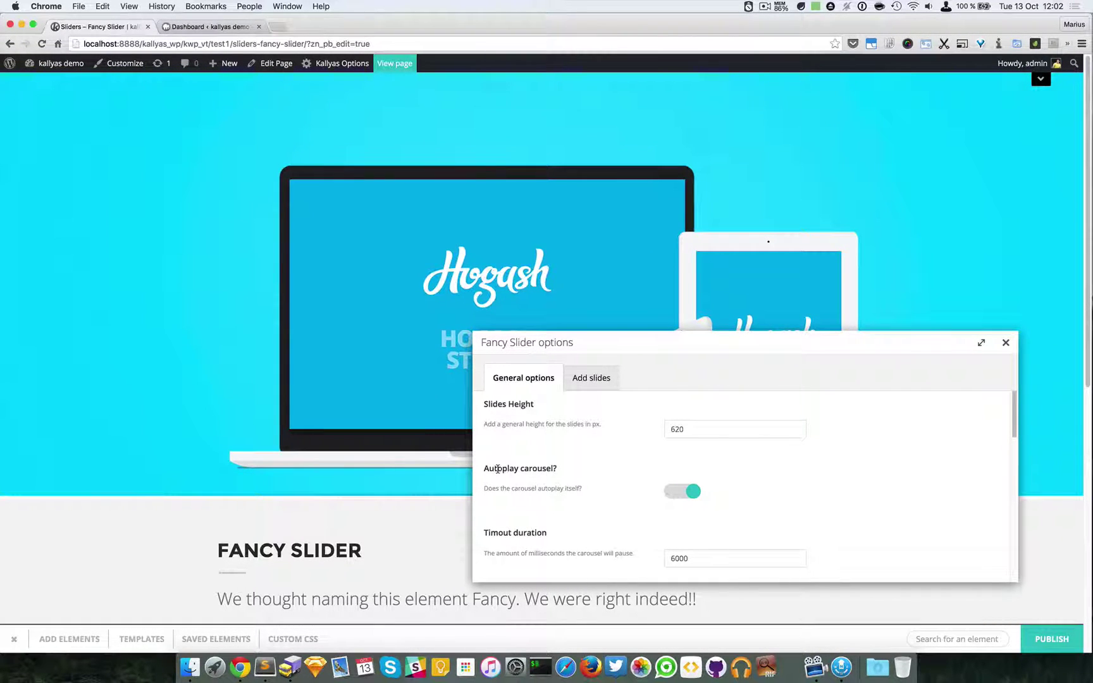
Bring the options dialog to the Choose Navigation type setting, moved up and aside
scroll(615, 487, down, 2)
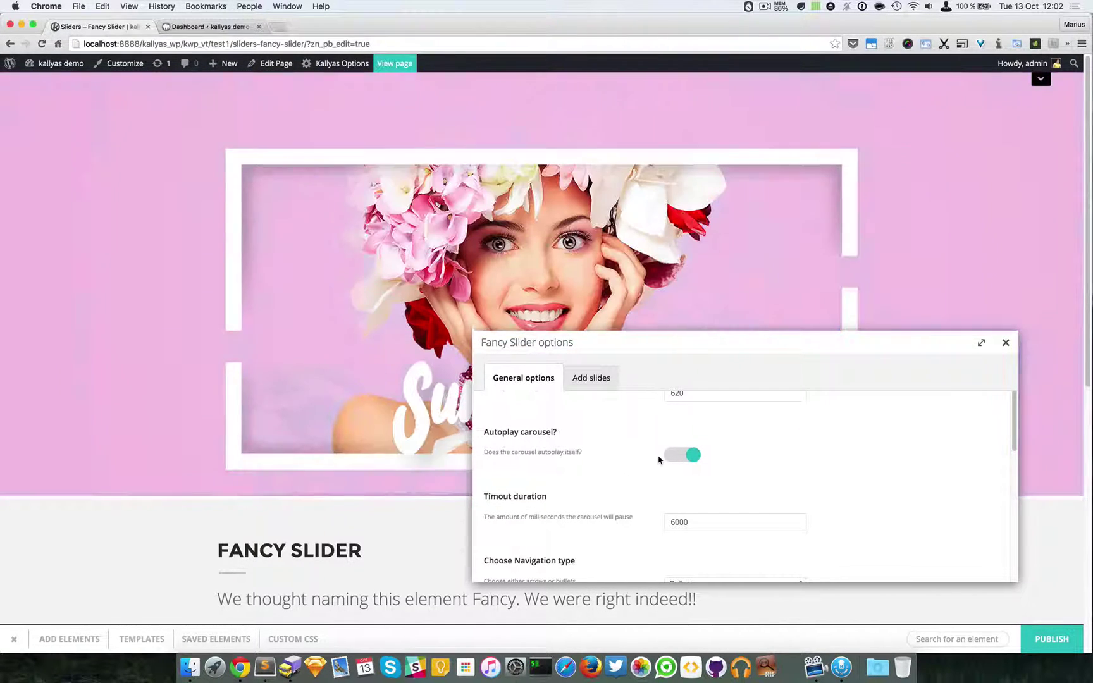
scroll(614, 497, down, 2)
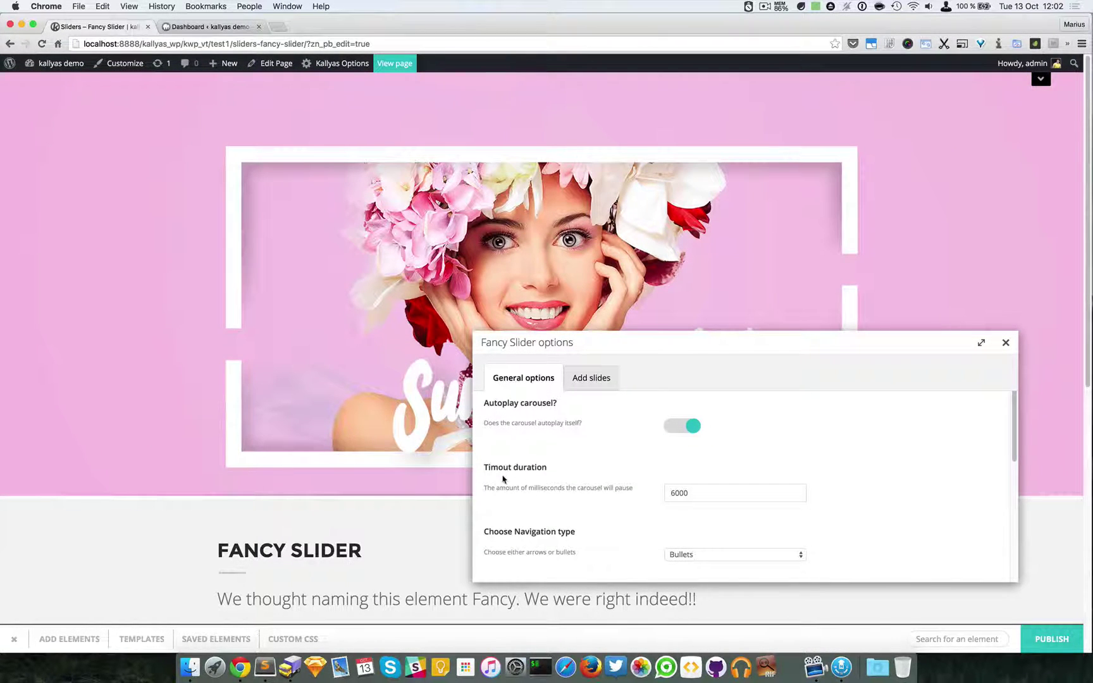
scroll(630, 482, down, 2)
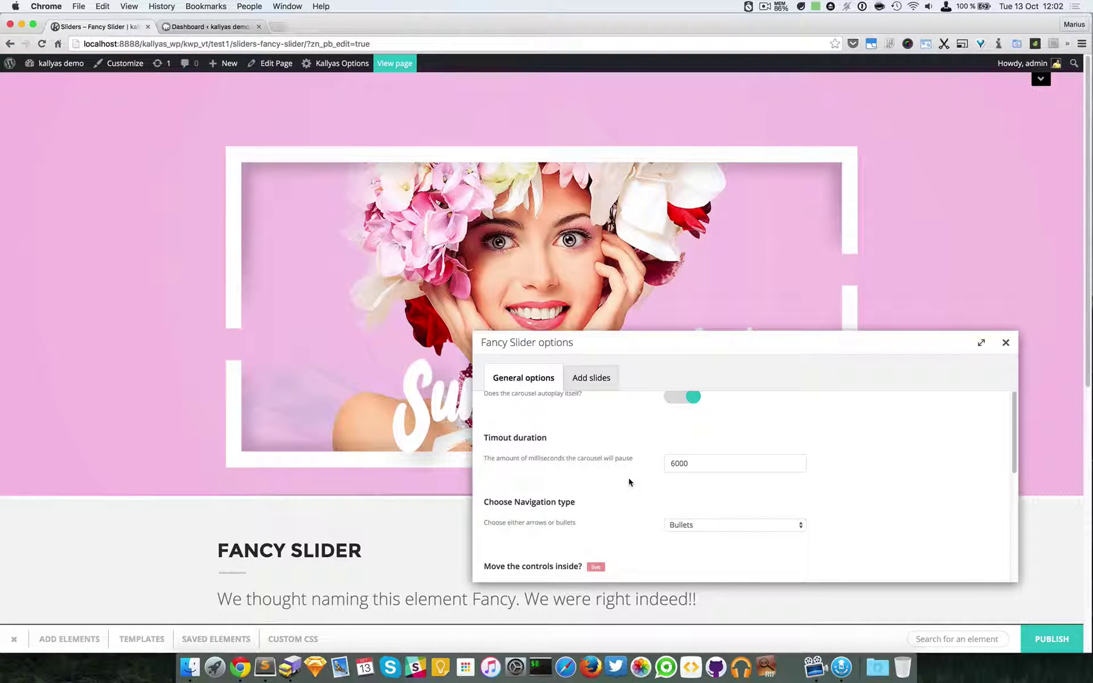
click(680, 471)
scroll(663, 532, down, 5)
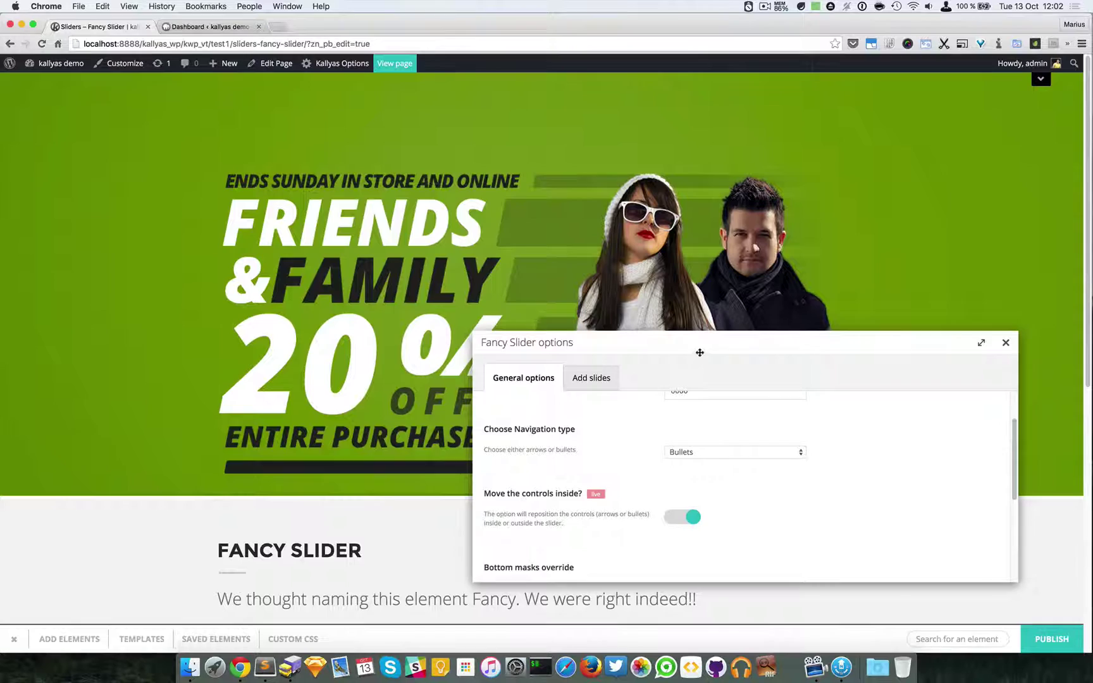
drag(700, 353, 280, 116)
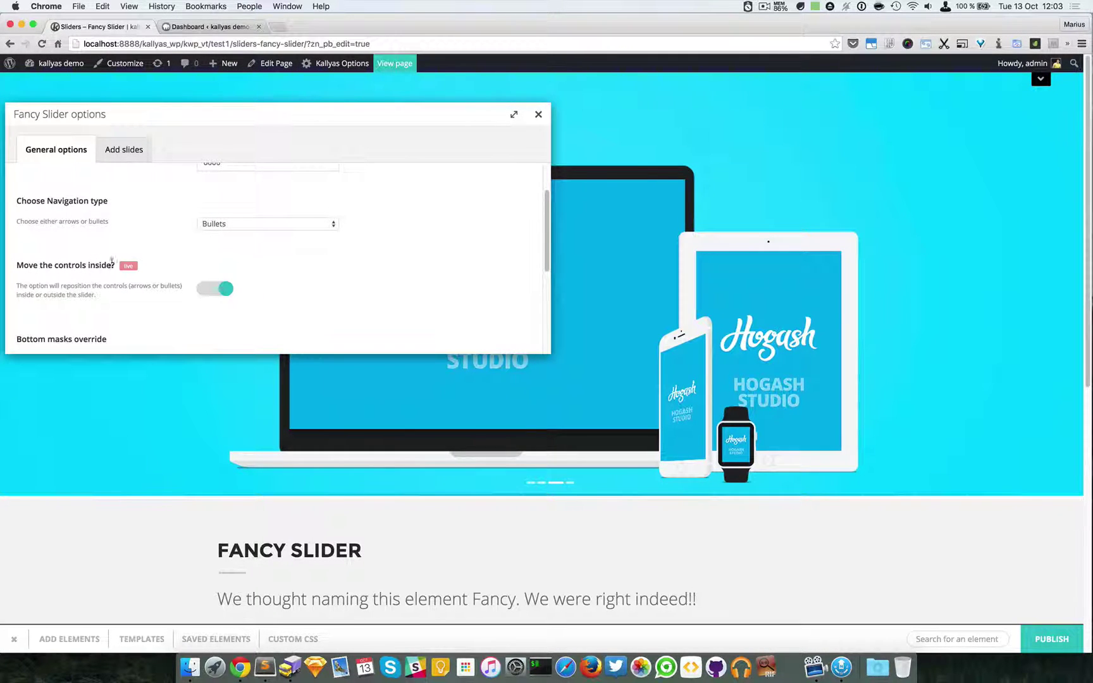
Turn off 'Move the controls inside?' and switch the navigation type to Arrows navigation
click(210, 290)
click(538, 113)
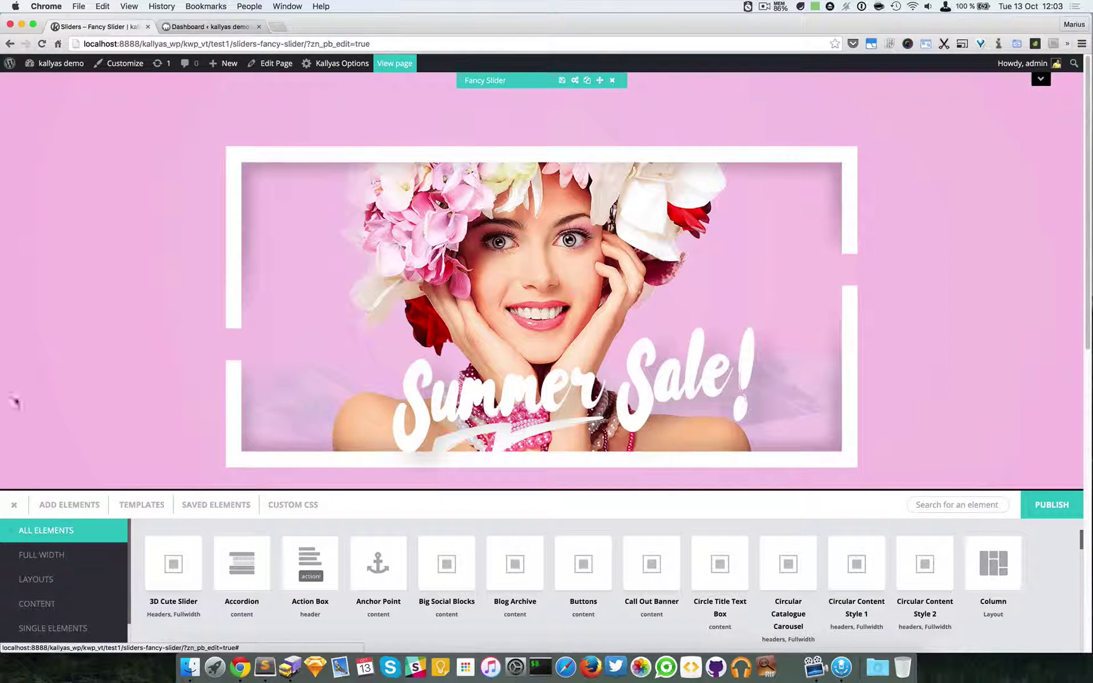
click(14, 506)
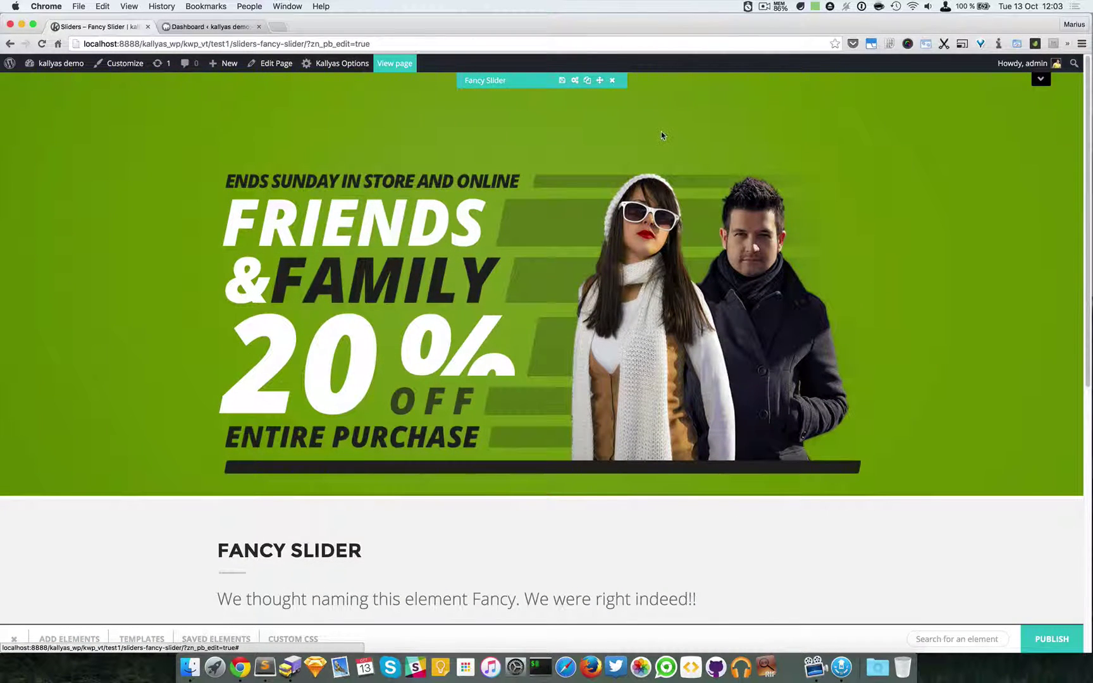
click(575, 80)
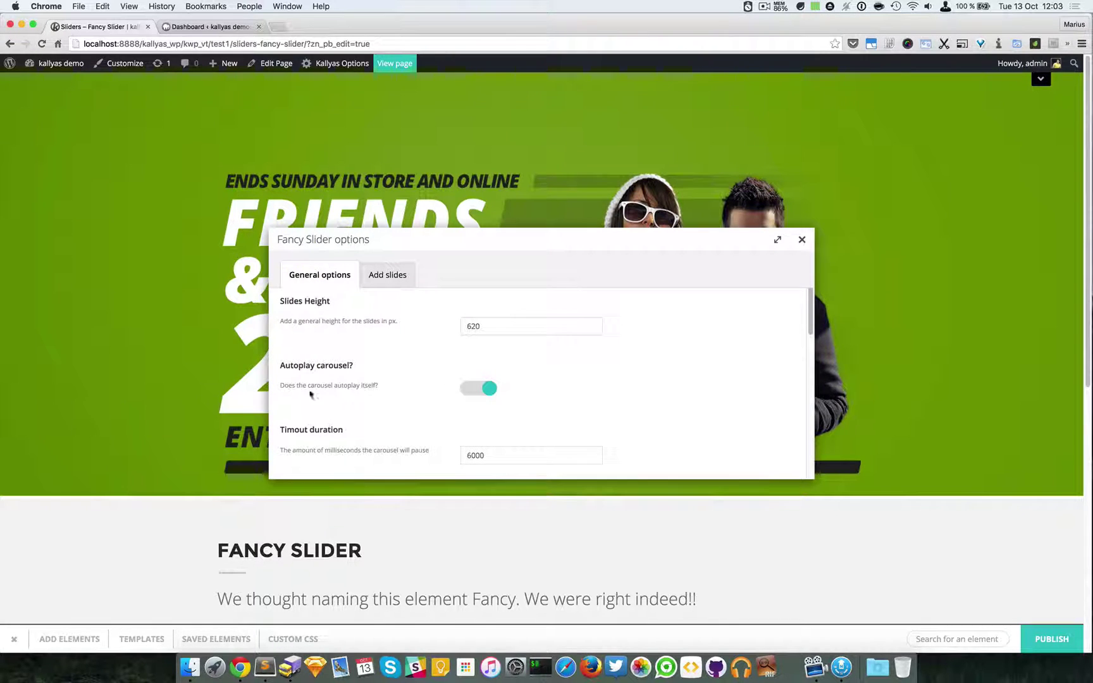
scroll(494, 386, down, 10)
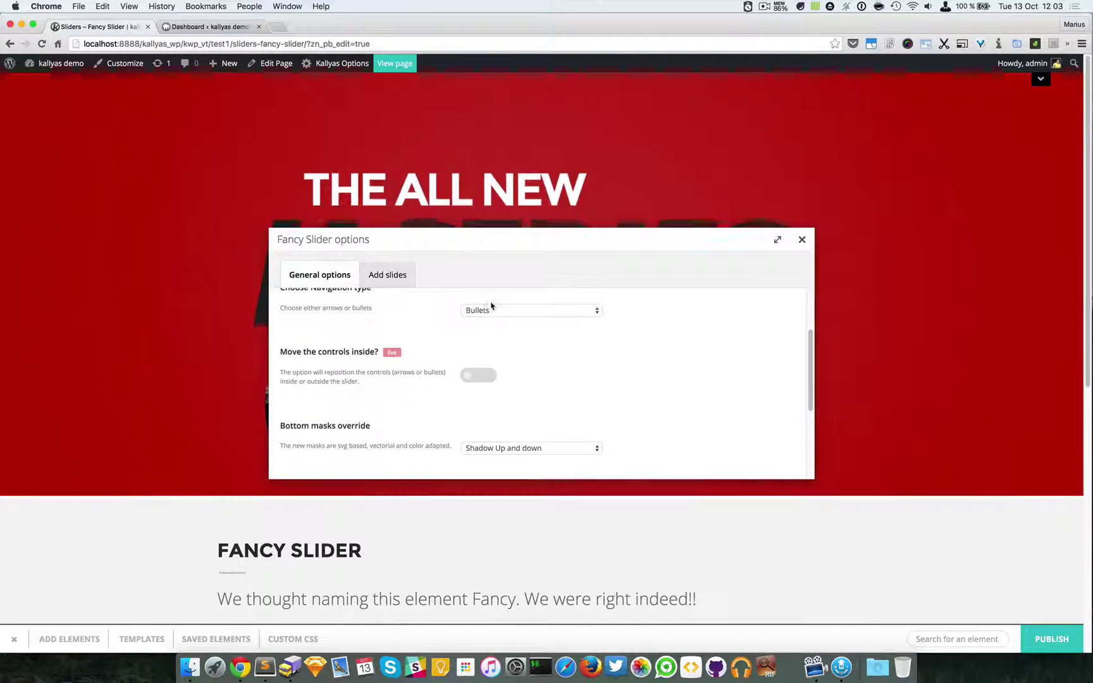
click(491, 310)
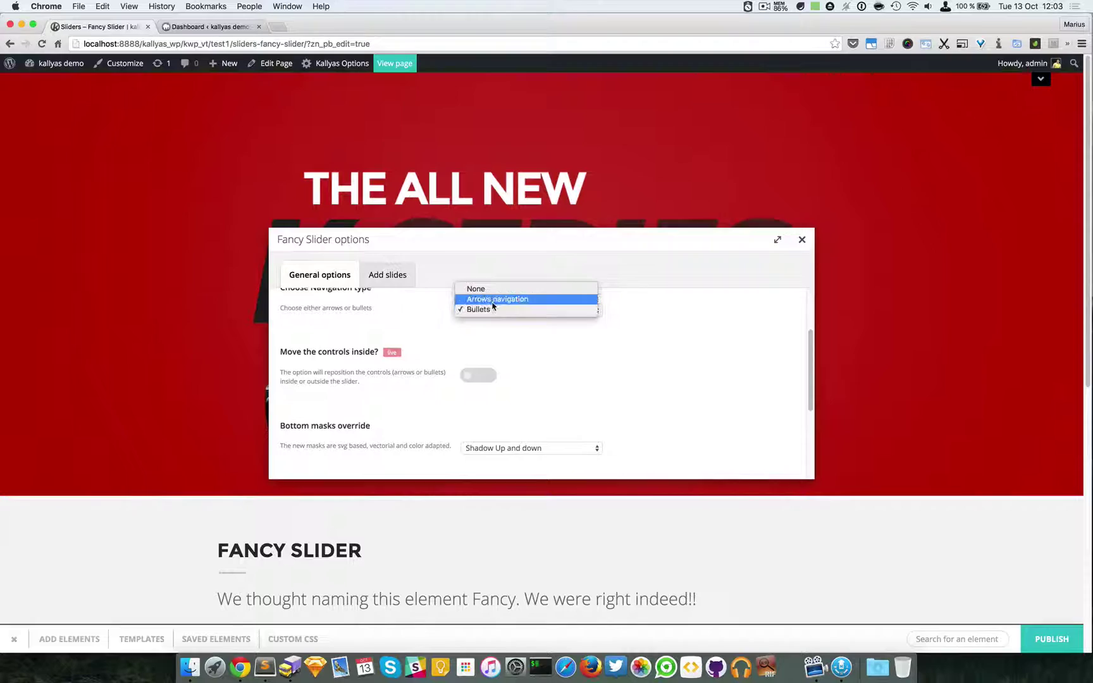
click(488, 298)
click(803, 239)
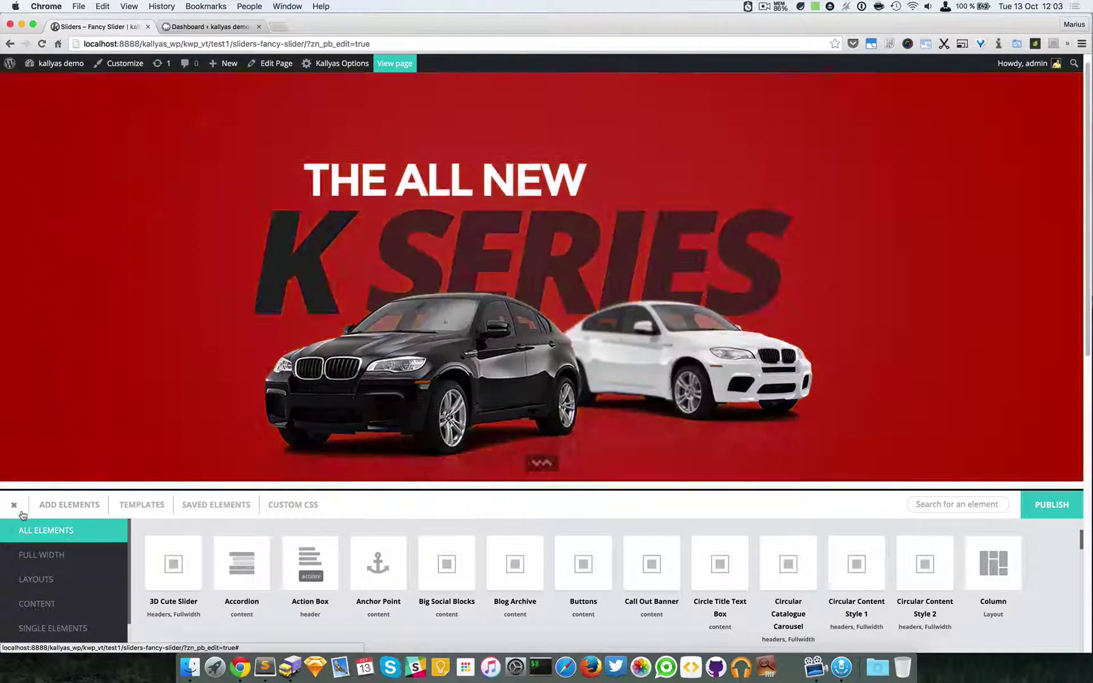
Turn 'Move the controls inside?' back on and close the Fancy Slider options
click(15, 506)
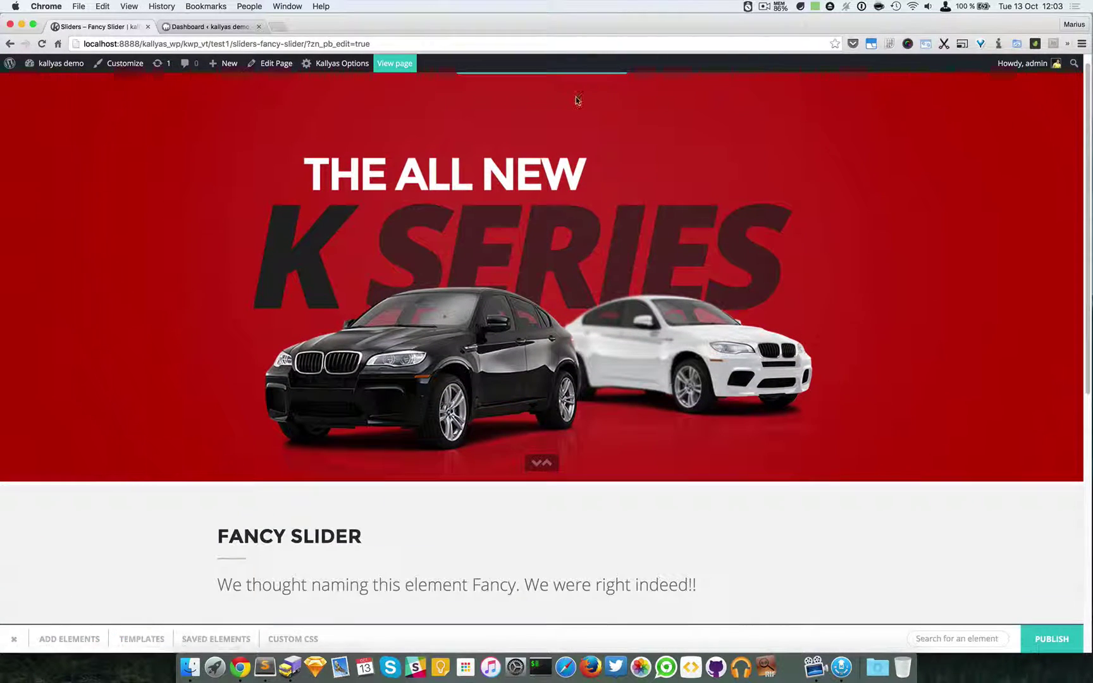
click(578, 82)
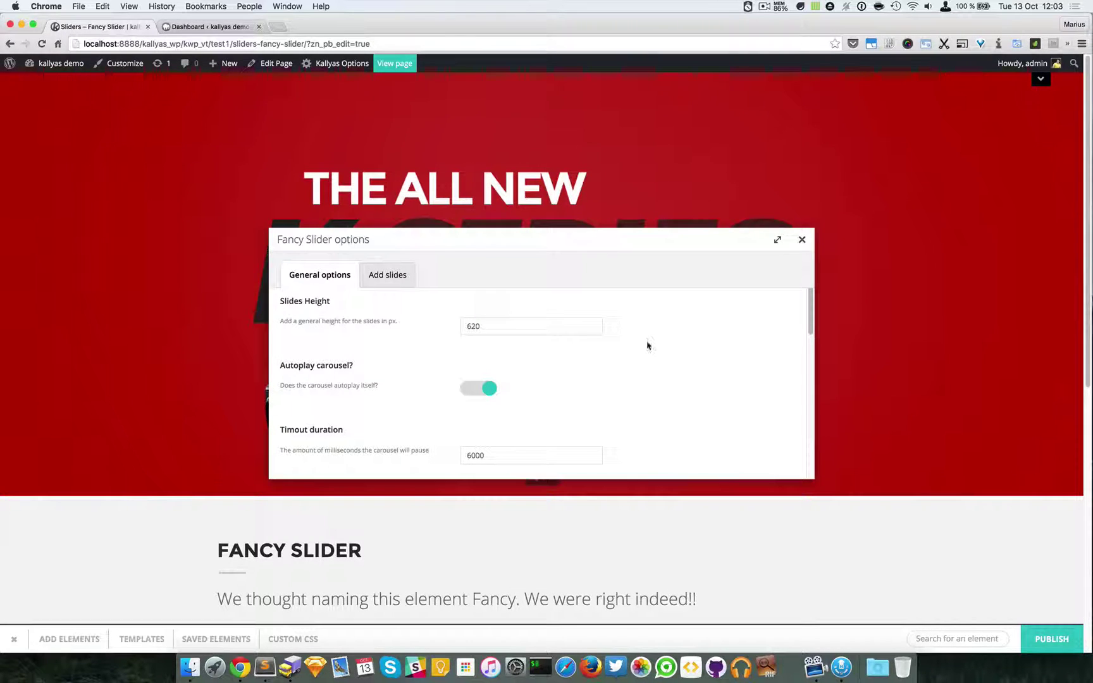
drag(546, 246, 428, 137)
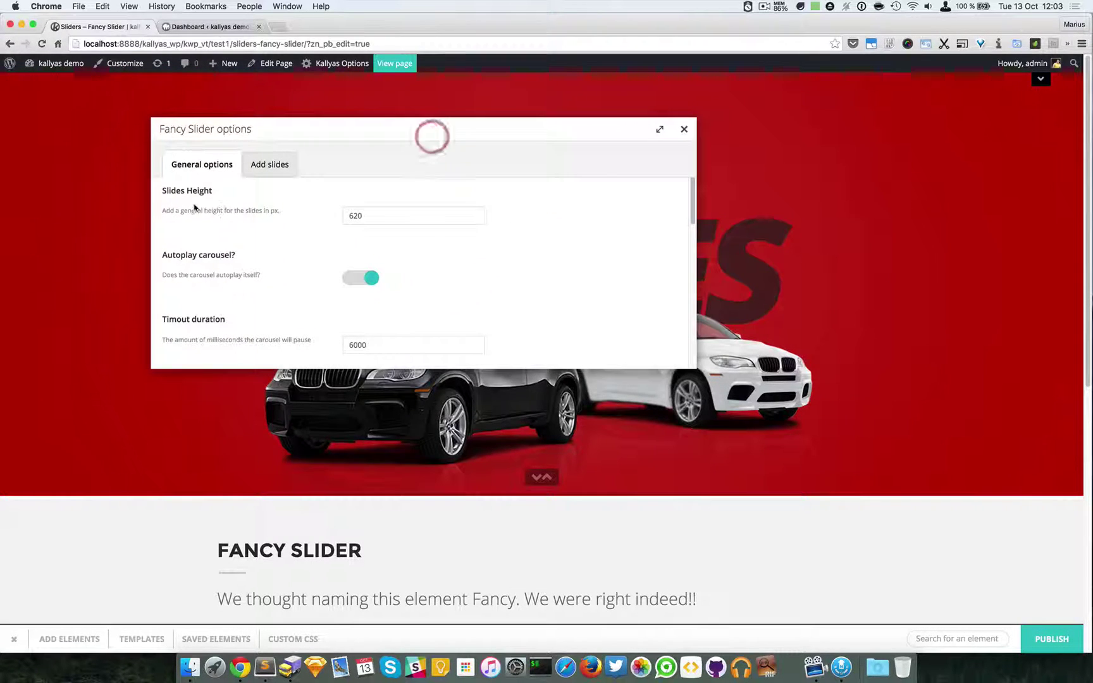
scroll(259, 264, down, 5)
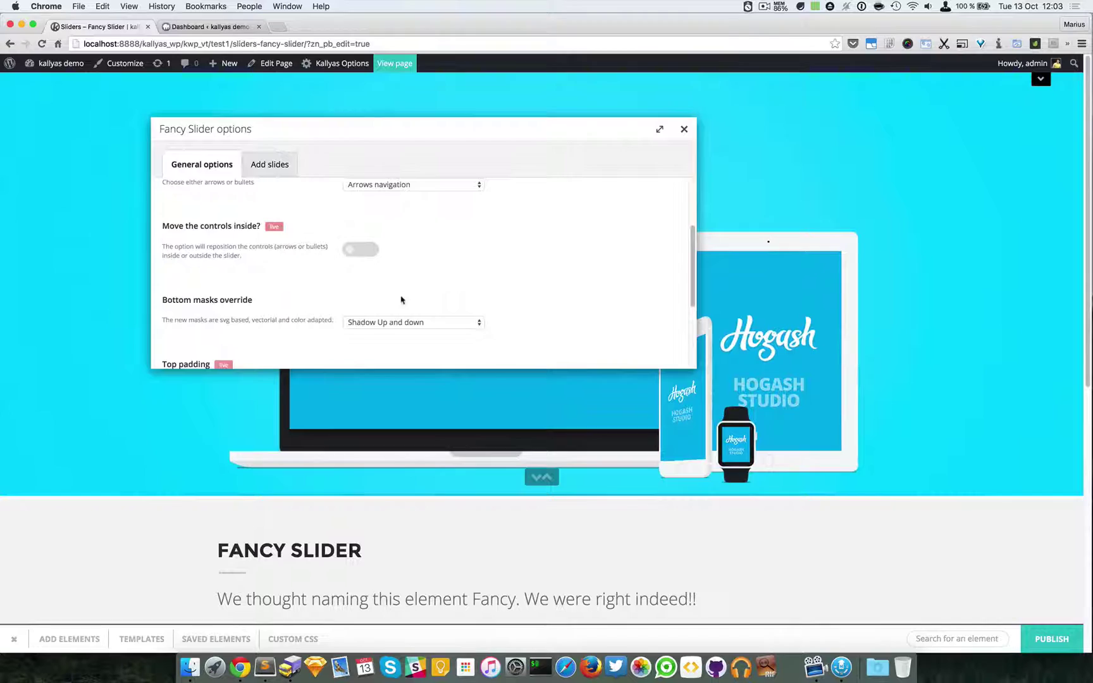
scroll(401, 300, up, 2)
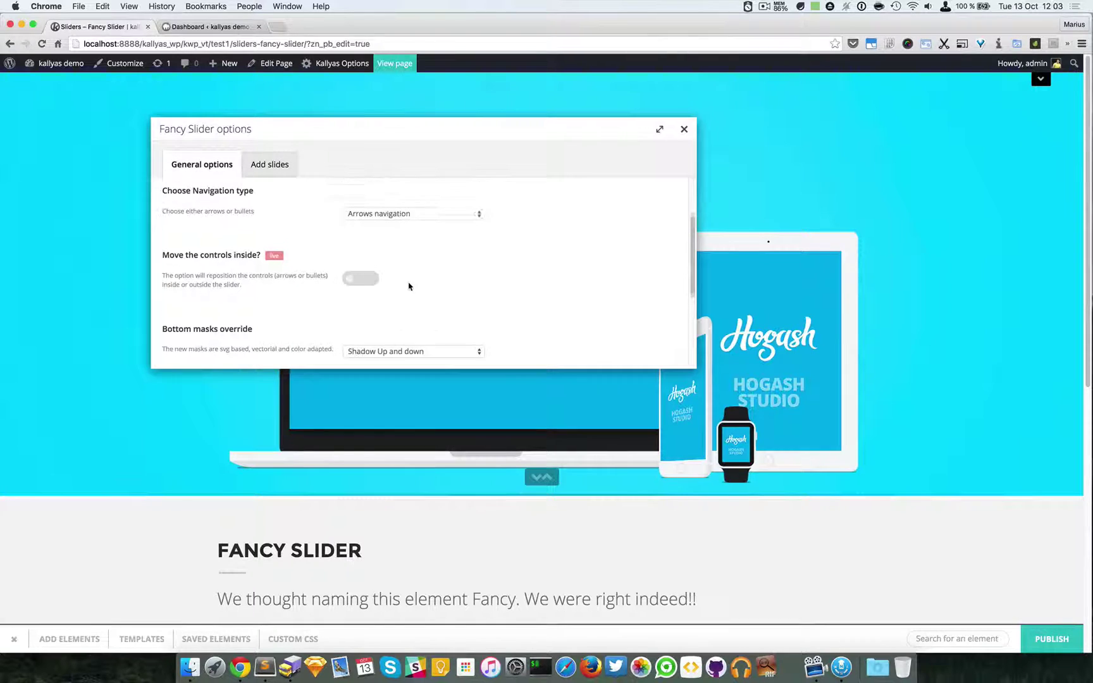
click(349, 288)
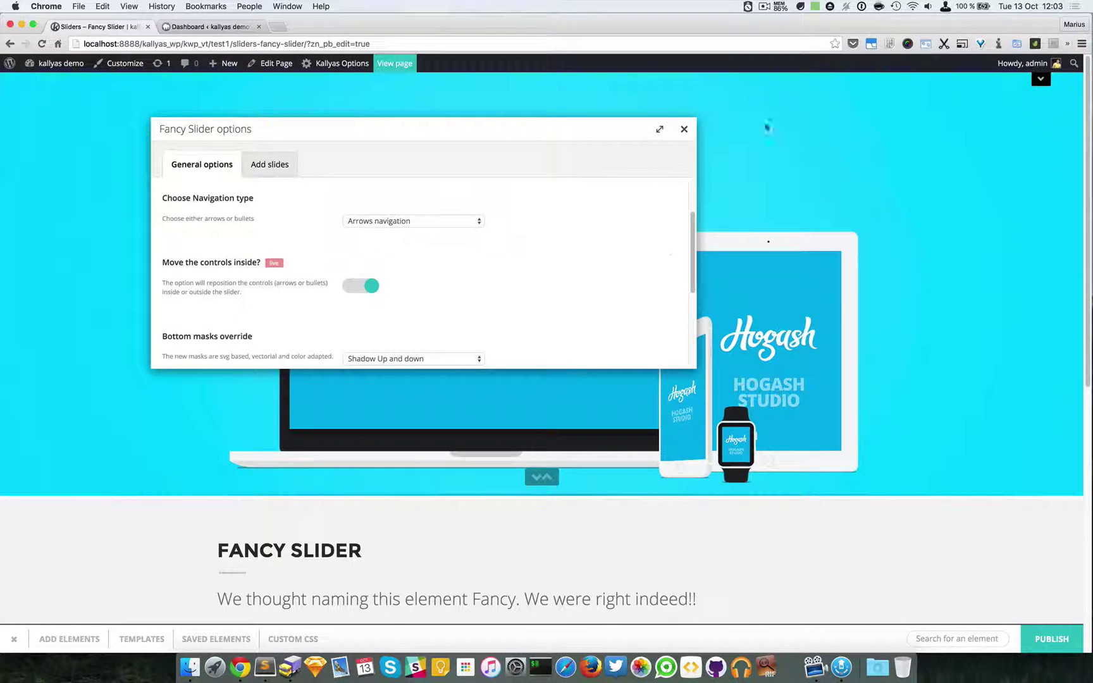
click(683, 129)
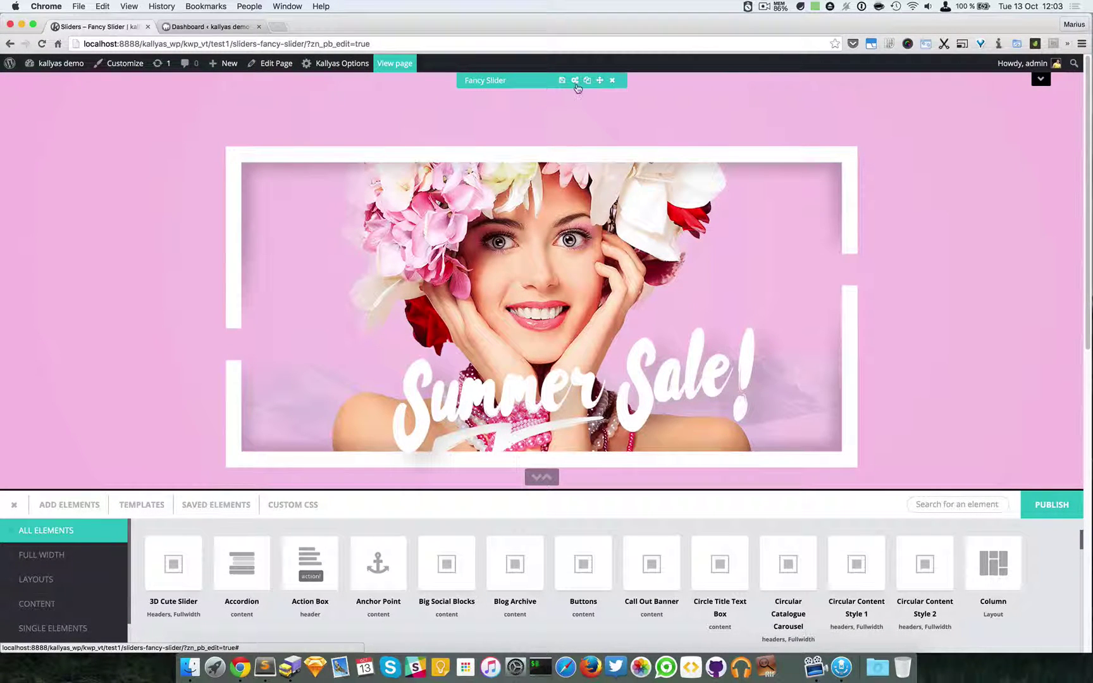
Reopen the Fancy Slider options and switch the navigation type to Bullets
click(576, 86)
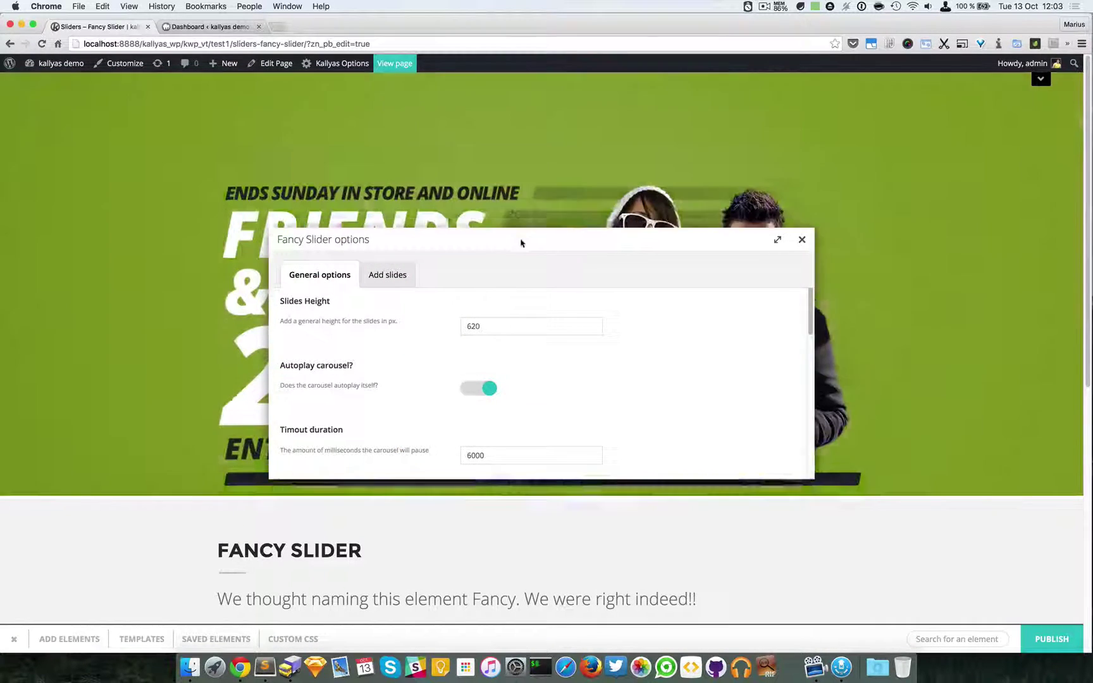
drag(521, 243, 736, 165)
scroll(652, 280, down, 10)
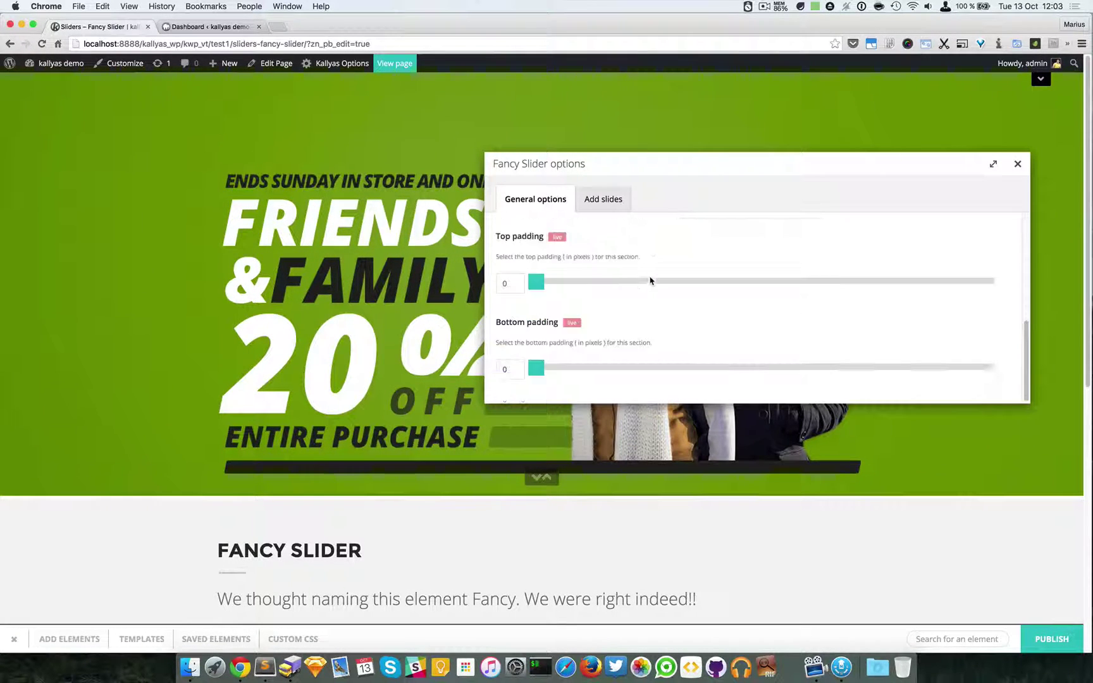
scroll(652, 283, up, 5)
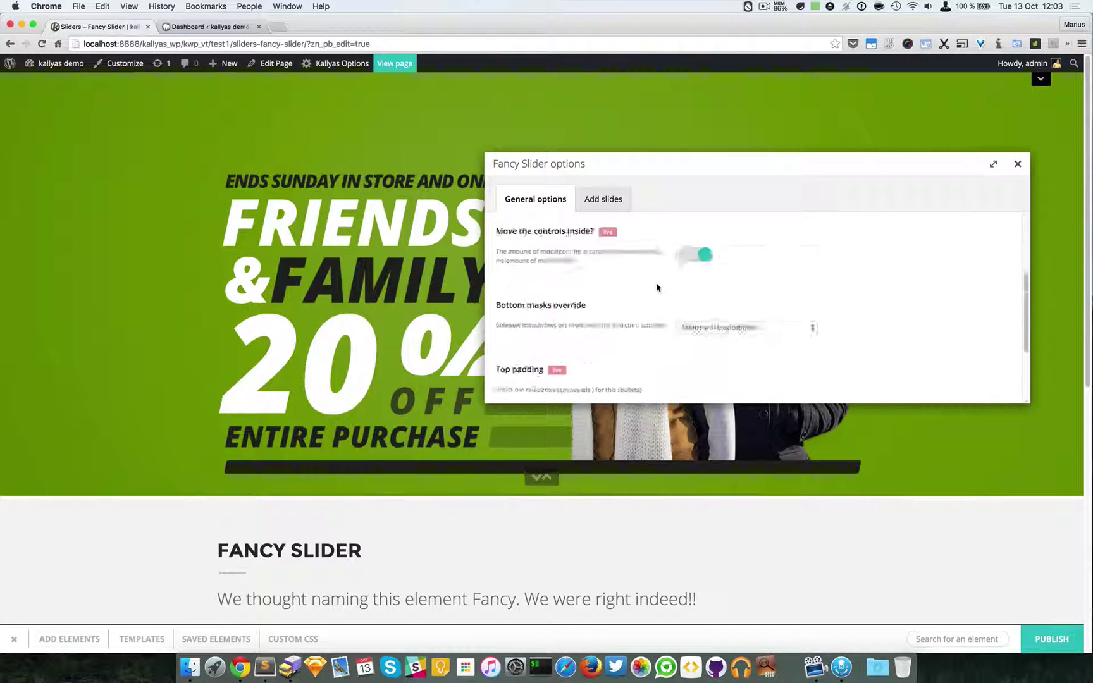
click(723, 316)
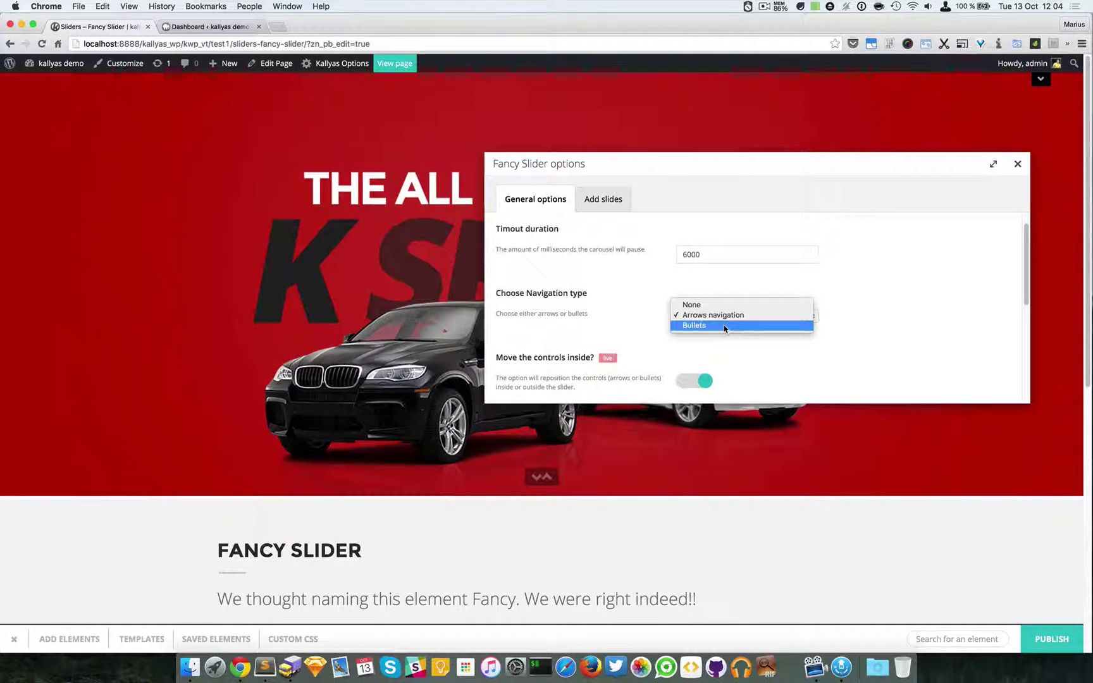
click(724, 326)
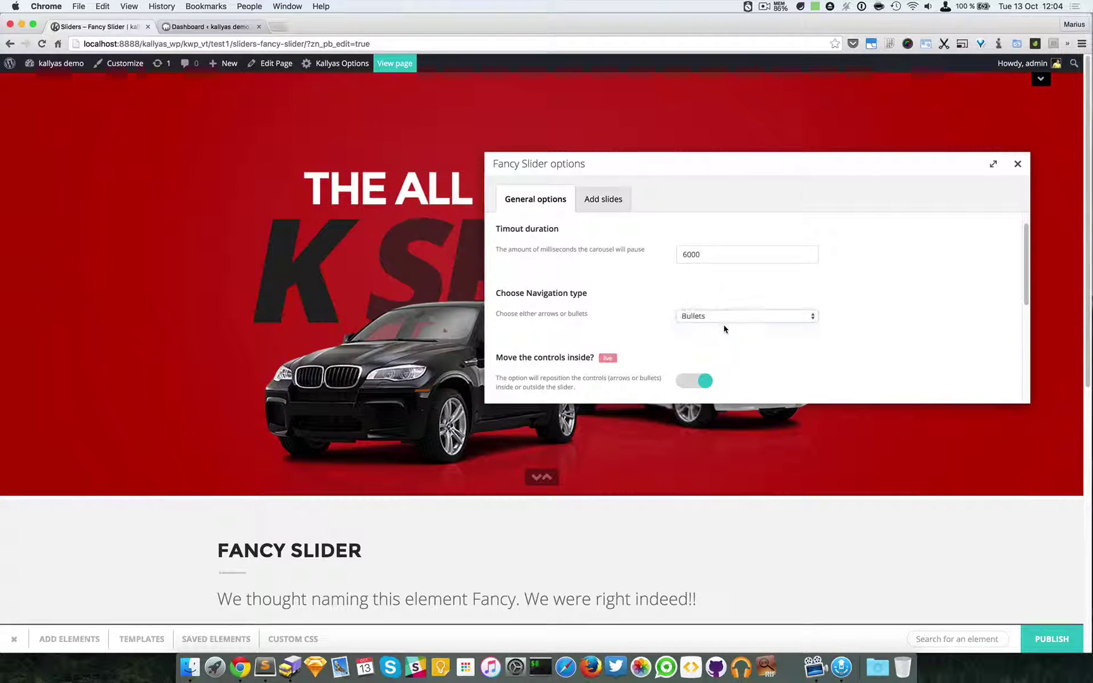
Set the navigation type back to Arrows navigation and close the options
click(727, 318)
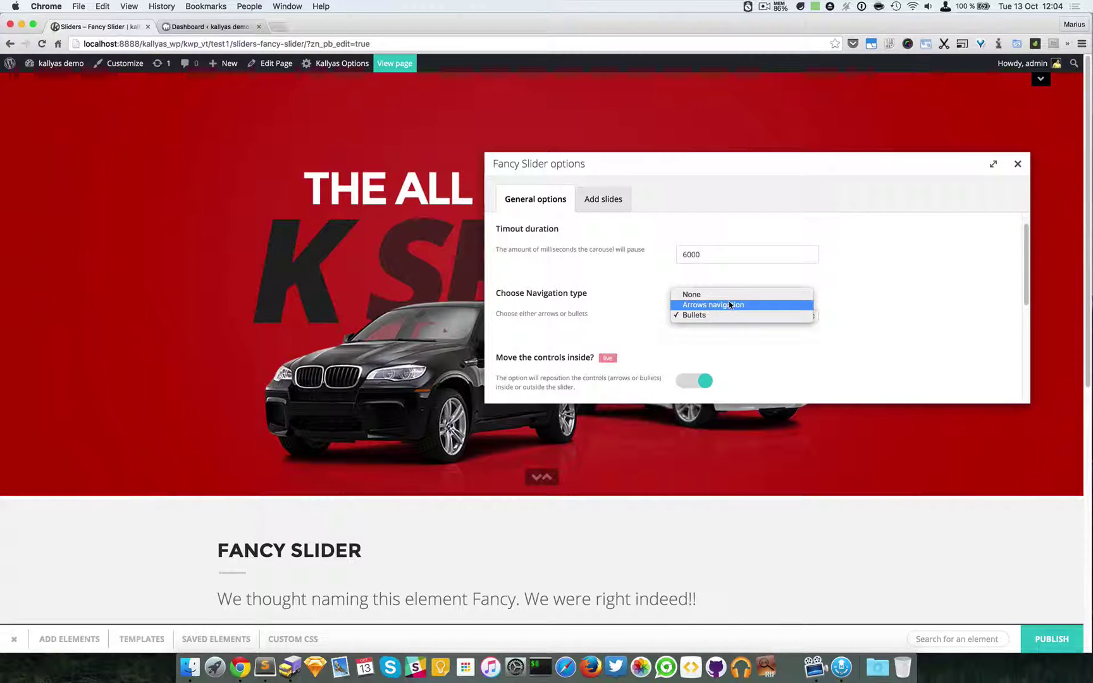
click(728, 302)
click(1018, 166)
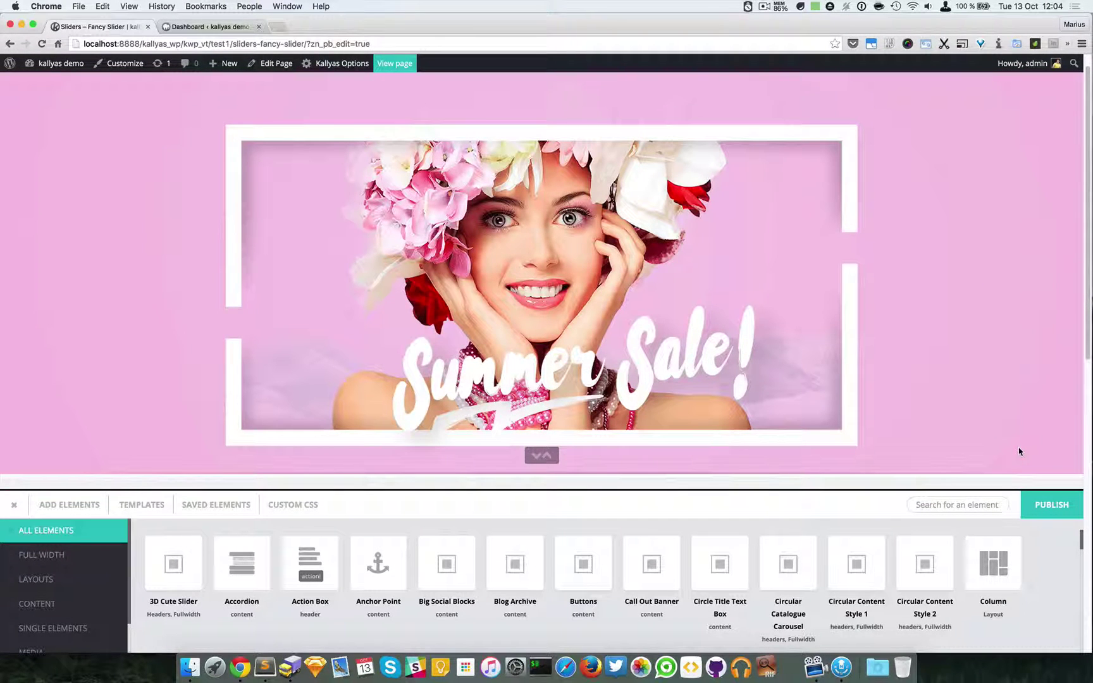
Raise the Fancy Slider's bottom padding from 0 to 71
click(17, 506)
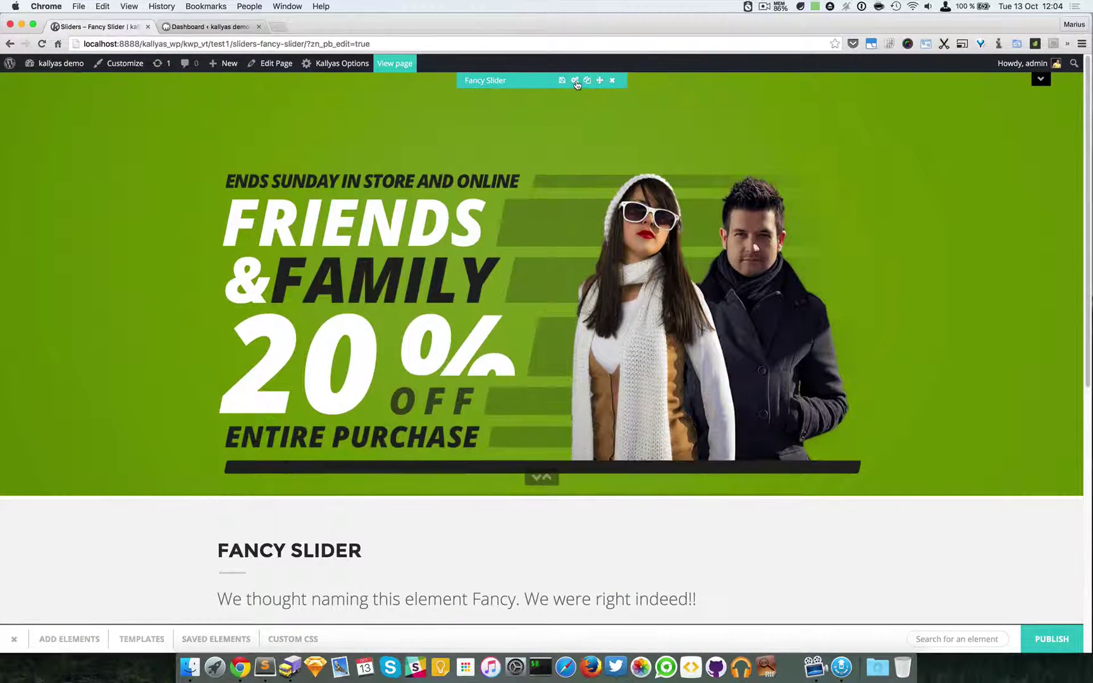
click(574, 83)
click(396, 275)
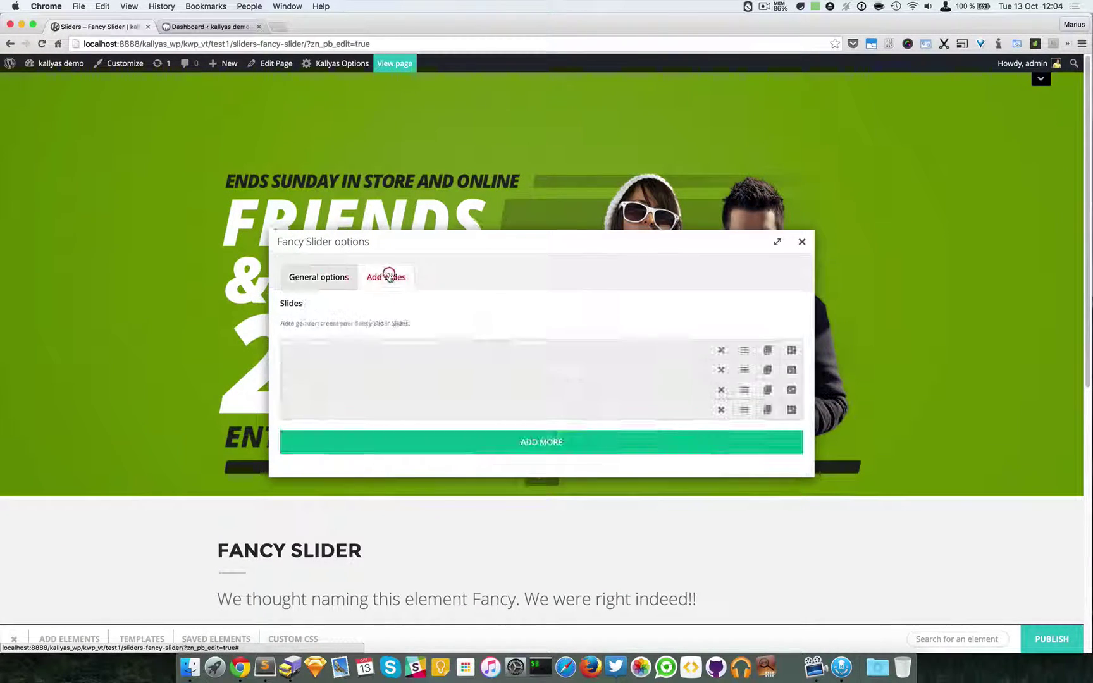
click(336, 277)
scroll(557, 385, down, 6)
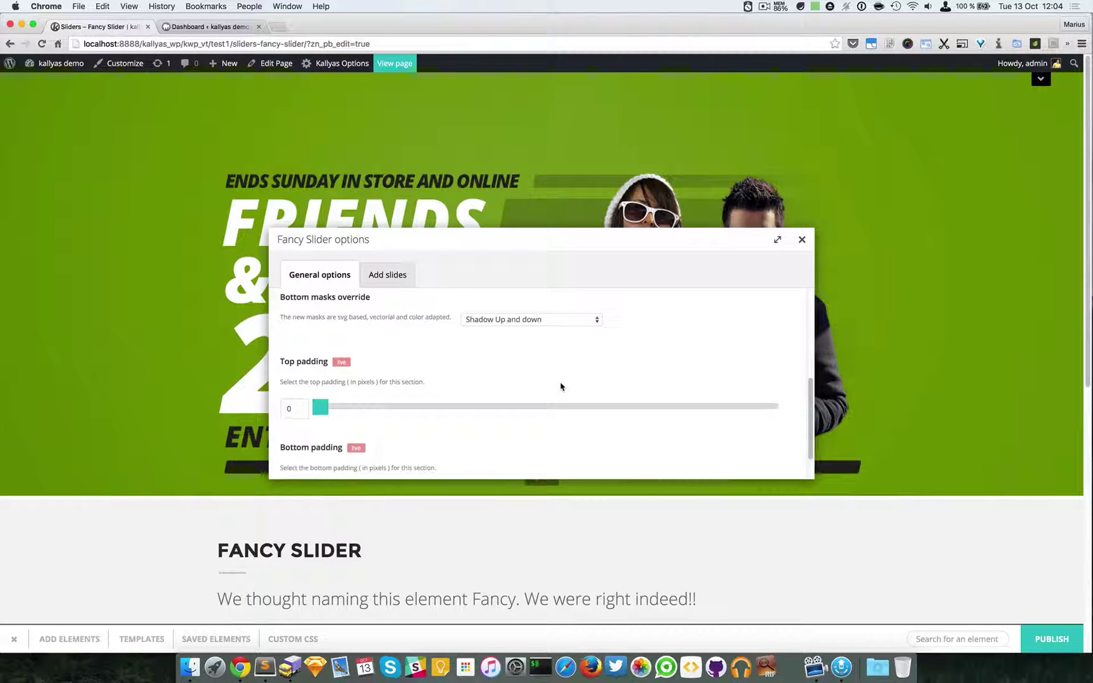
scroll(544, 374, up, 3)
scroll(544, 374, down, 5)
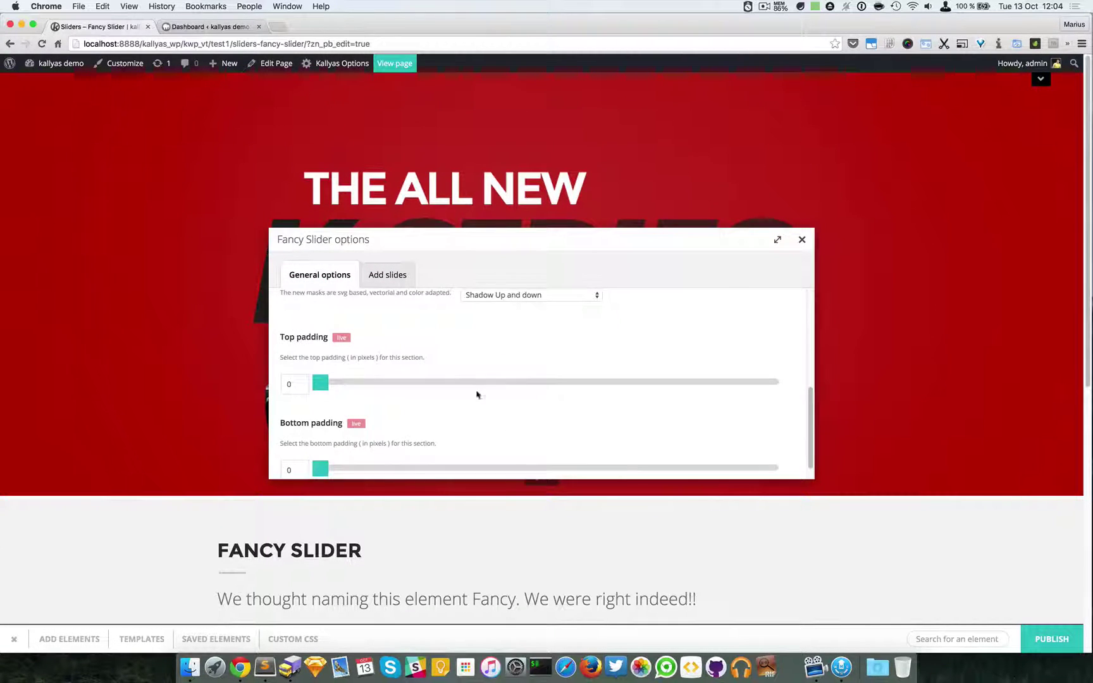
drag(322, 447, 402, 444)
drag(503, 234, 268, 154)
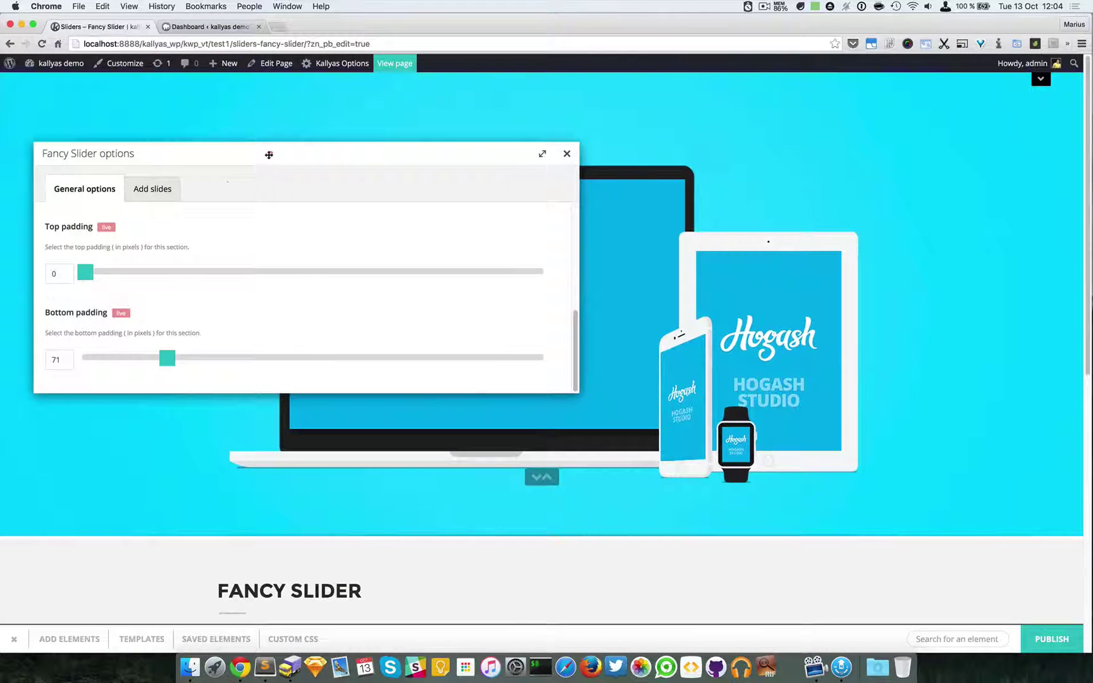
Switch the navigation type to Bullets and close the options
scroll(212, 282, up, 5)
scroll(276, 310, down, 2)
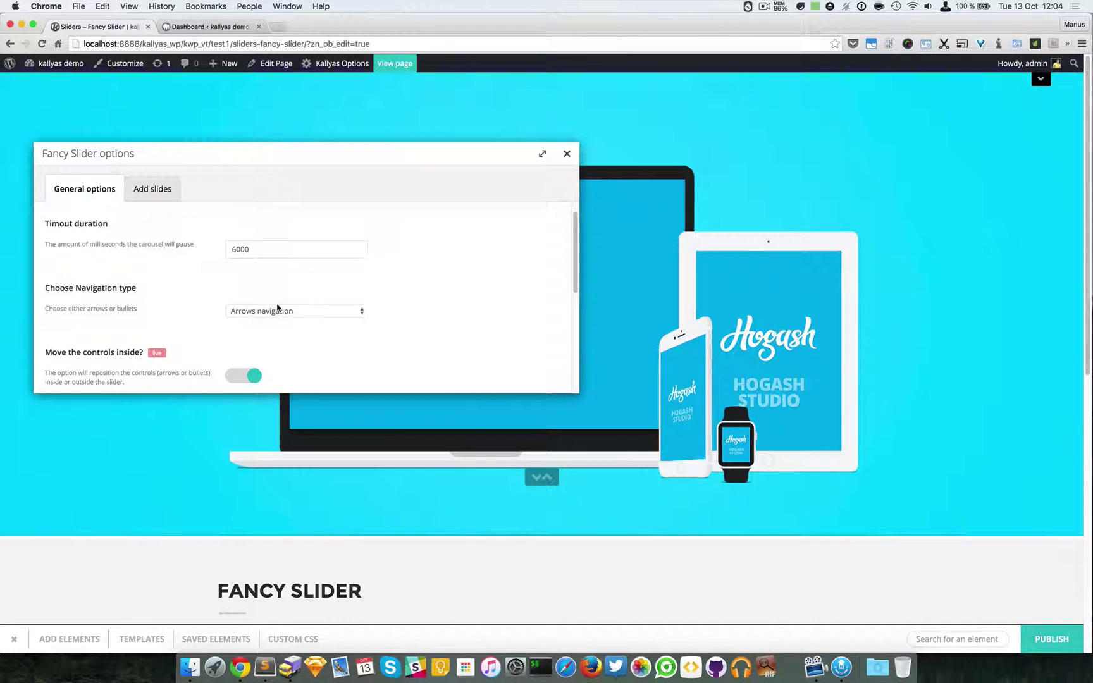
click(277, 303)
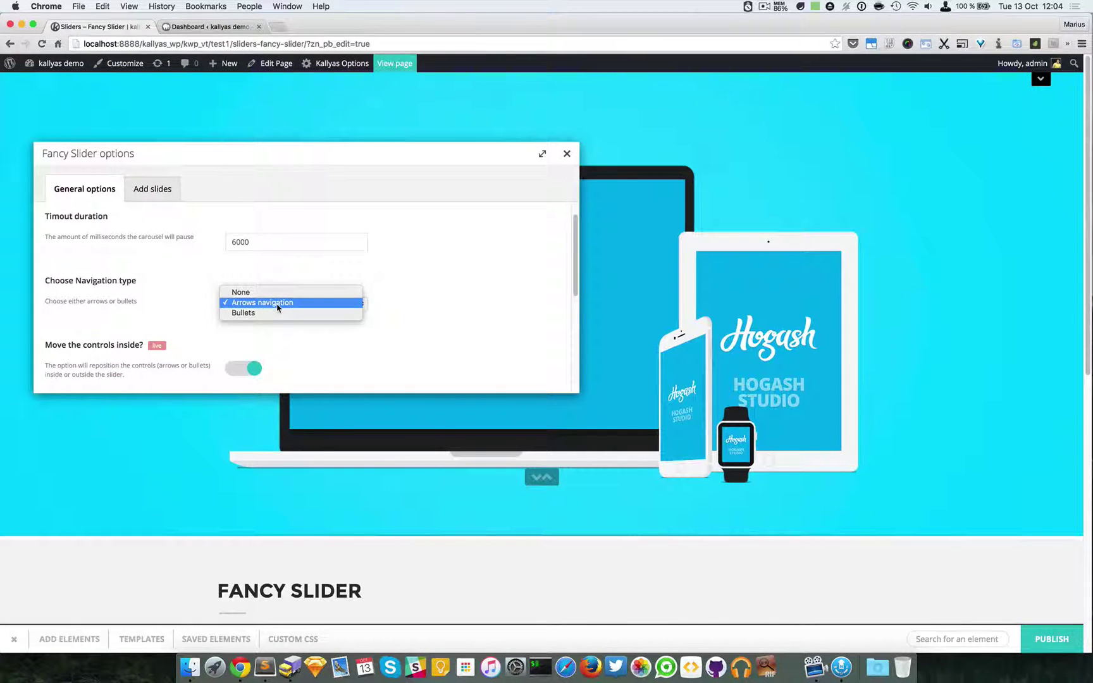
click(283, 312)
click(570, 155)
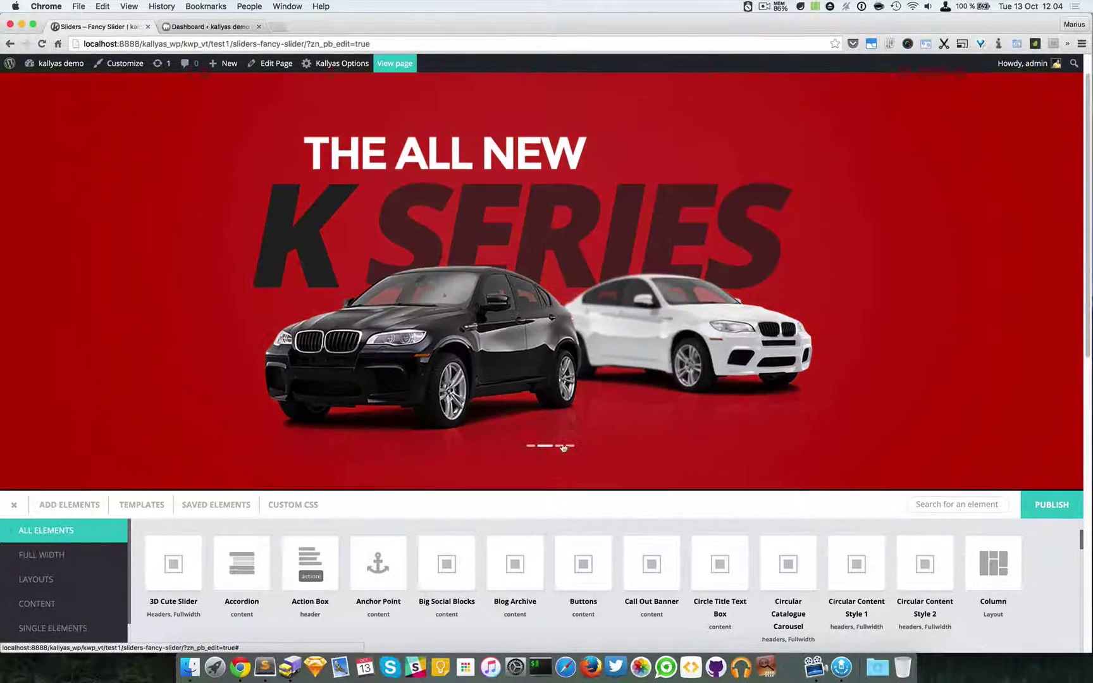
Open the Fancy Slider options and turn off 'Move the controls inside?'
mouse_move(558, 246)
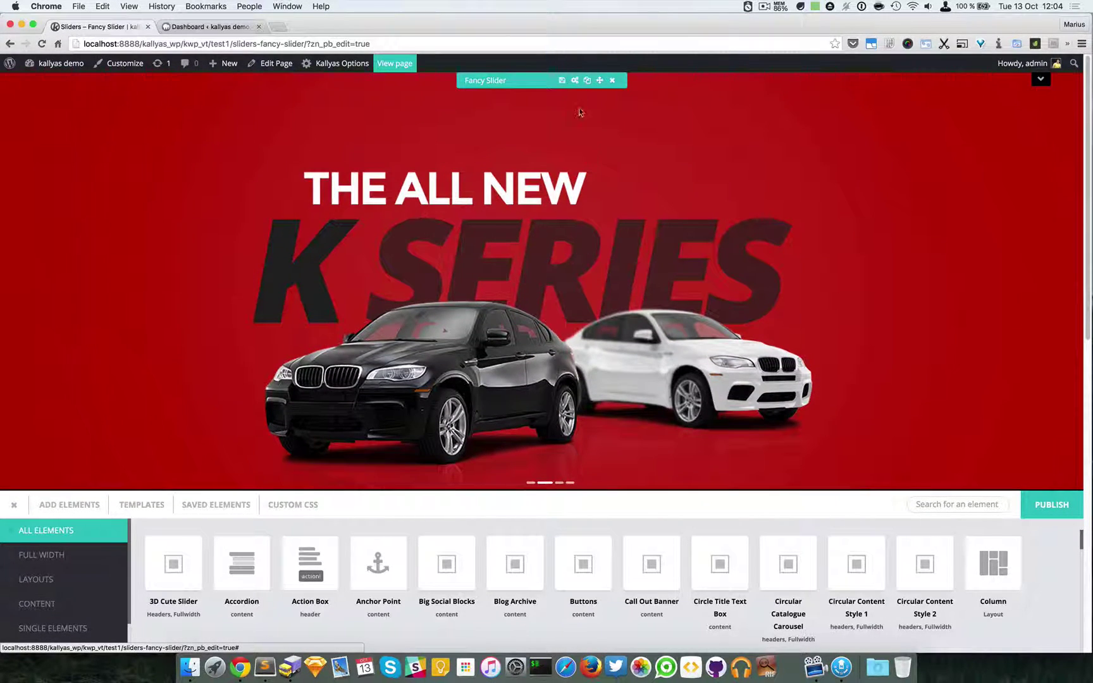
click(575, 81)
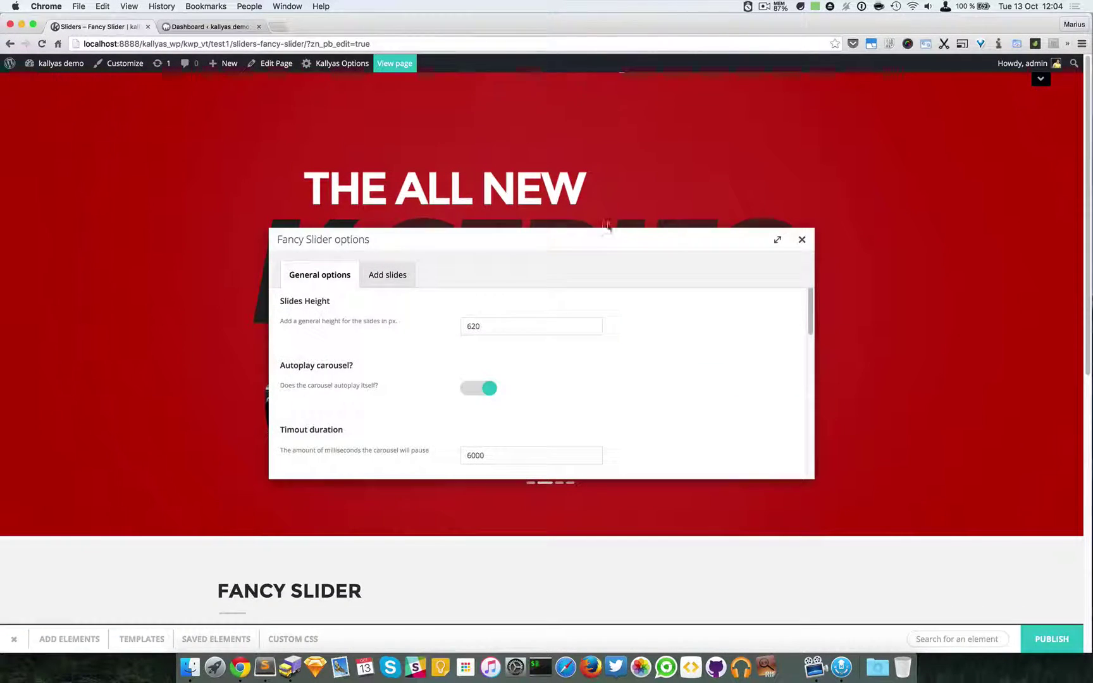
drag(606, 240, 487, 151)
scroll(361, 296, down, 10)
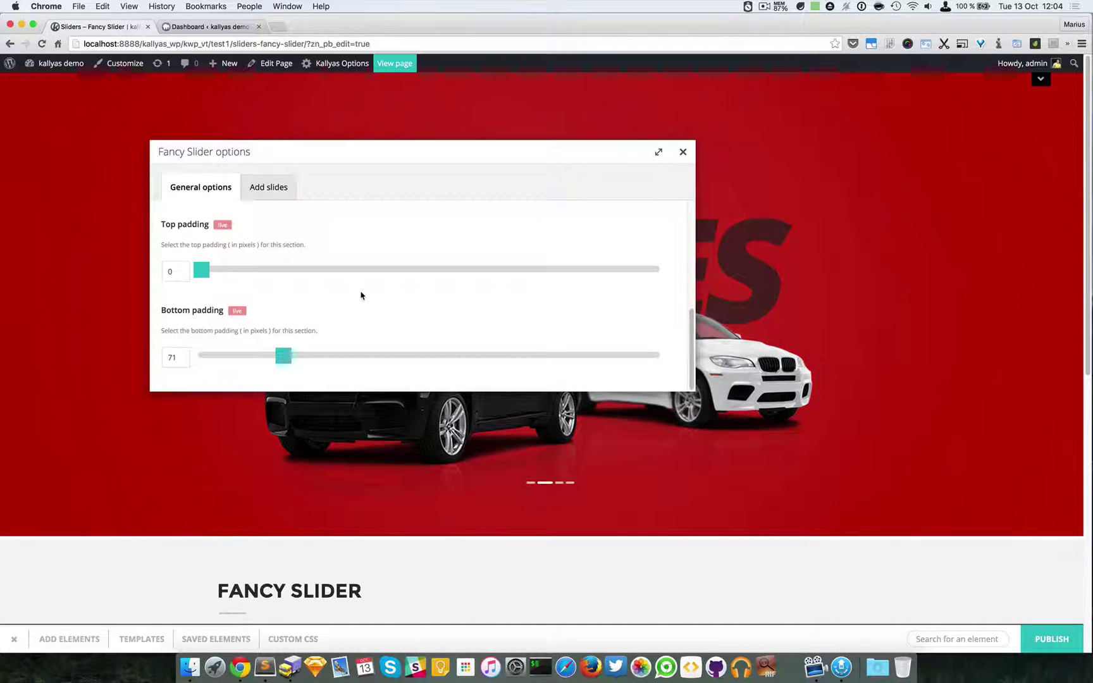
scroll(362, 295, up, 3)
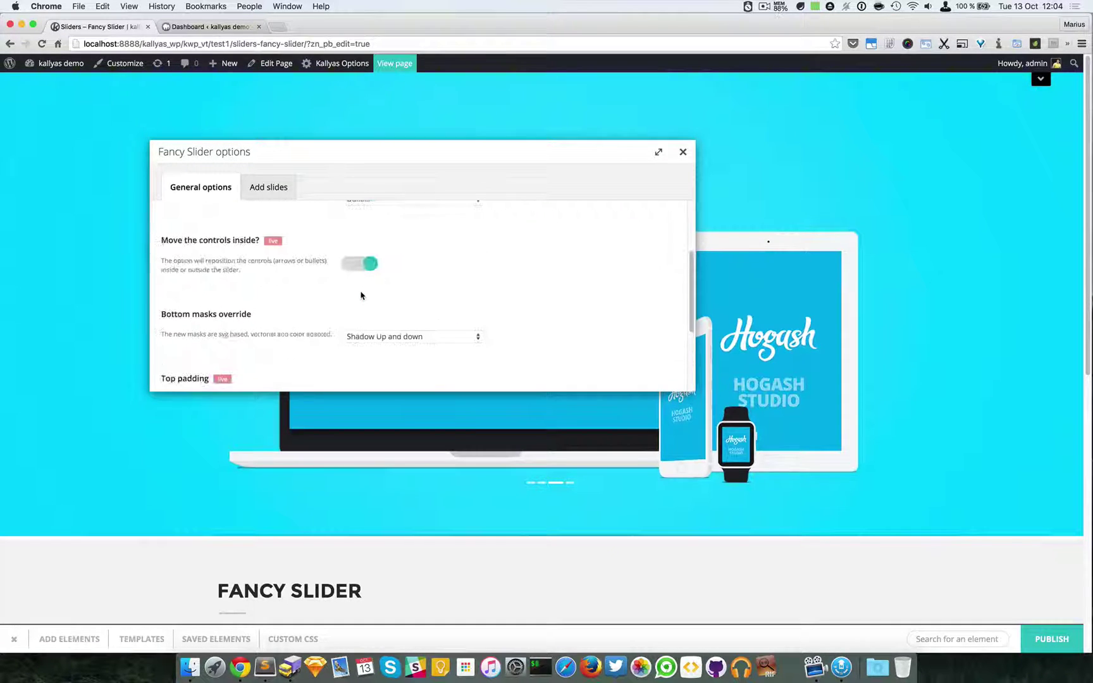
click(359, 265)
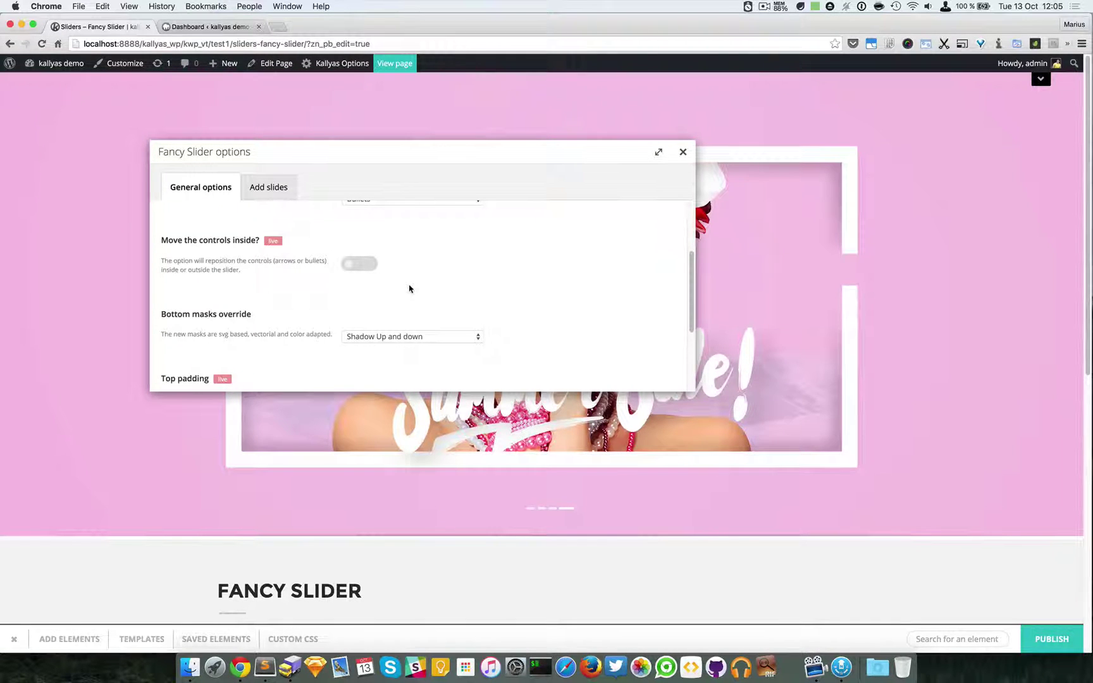
Set the navigation type to Arrows navigation and close the options
scroll(415, 293, up, 2)
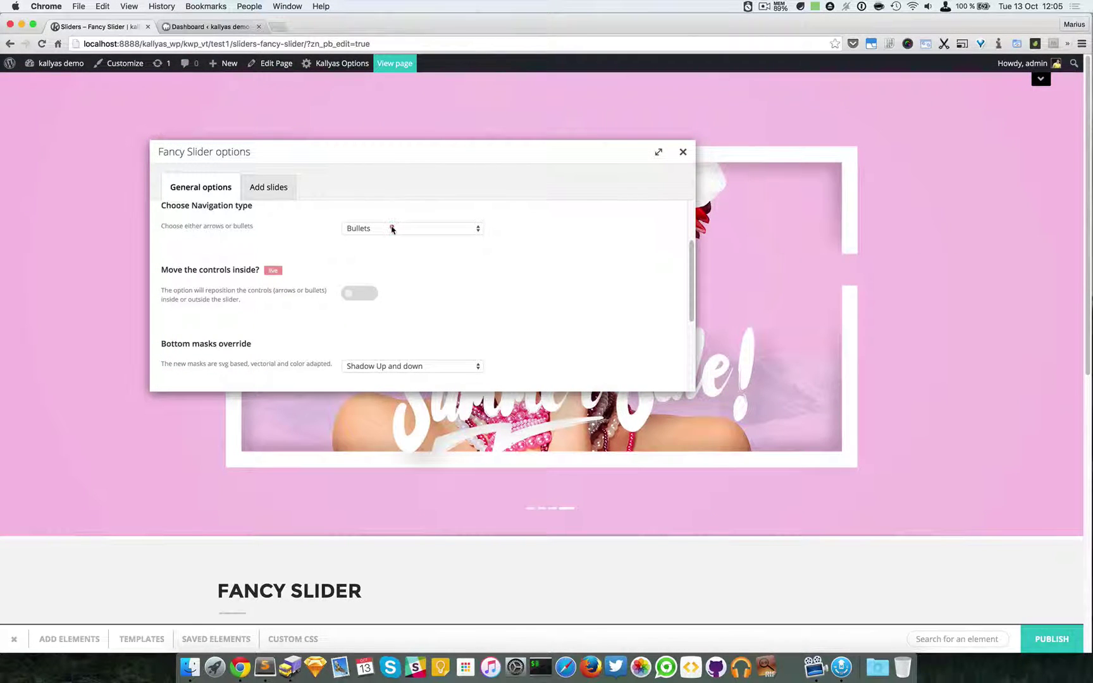
click(391, 229)
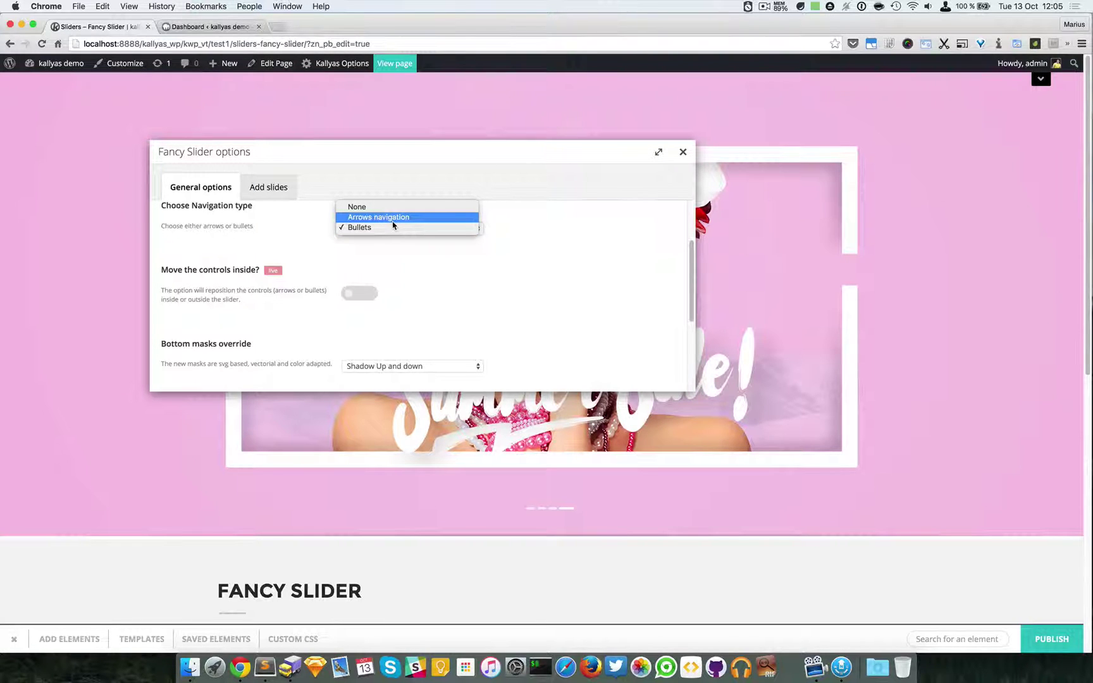
click(393, 221)
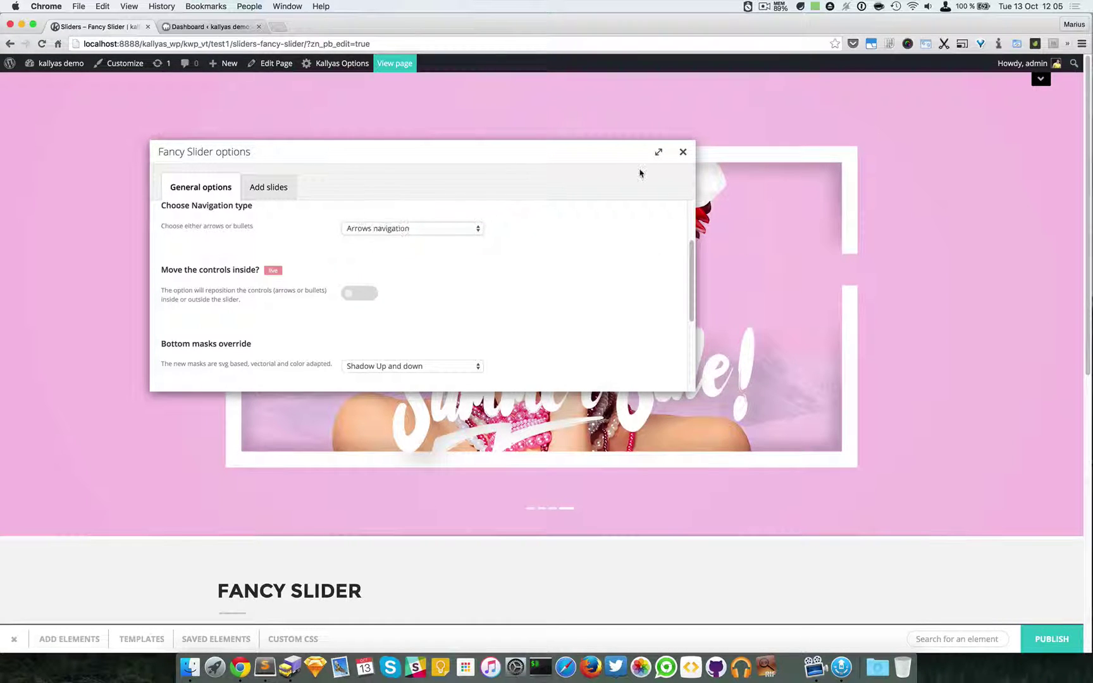
click(683, 154)
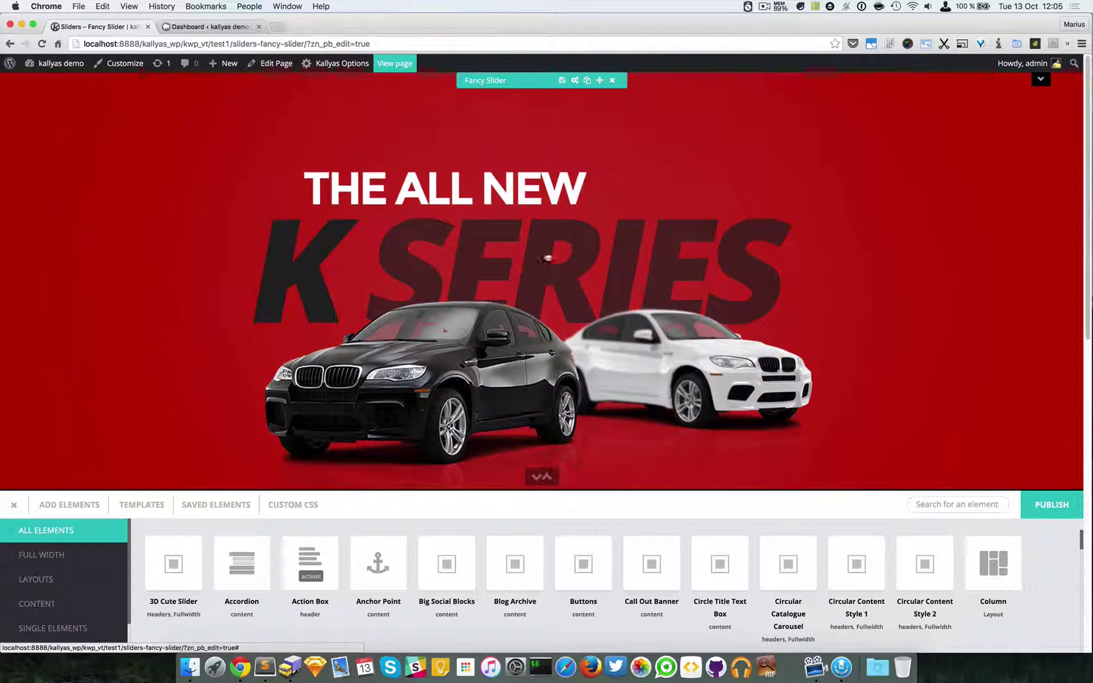
click(574, 80)
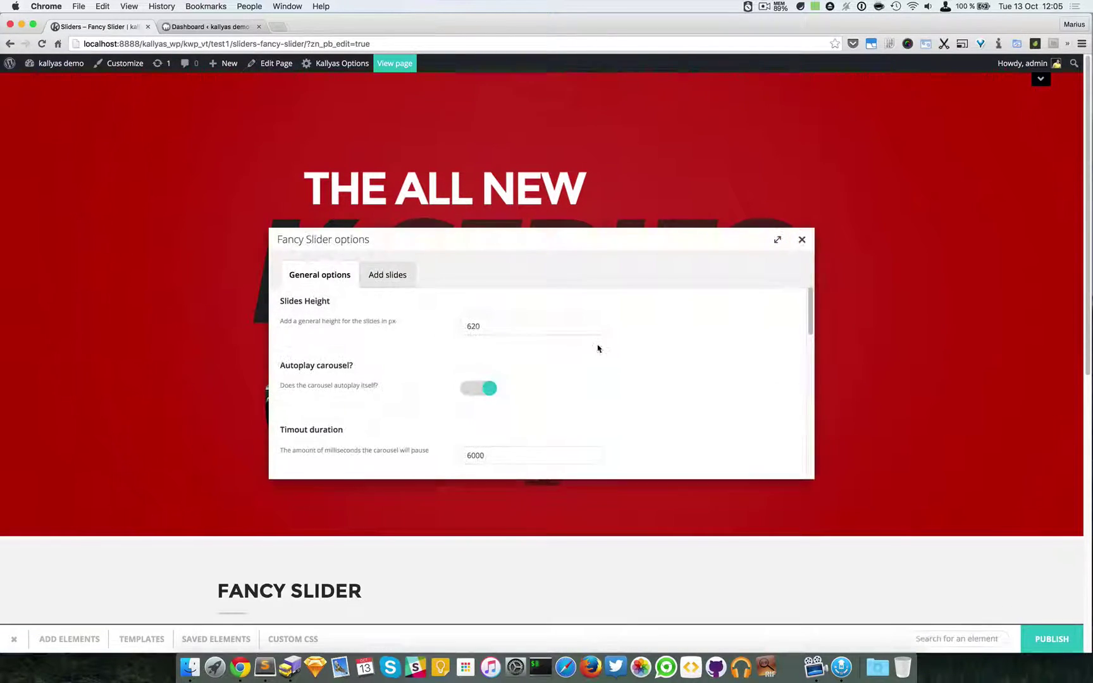
drag(541, 237, 712, 139)
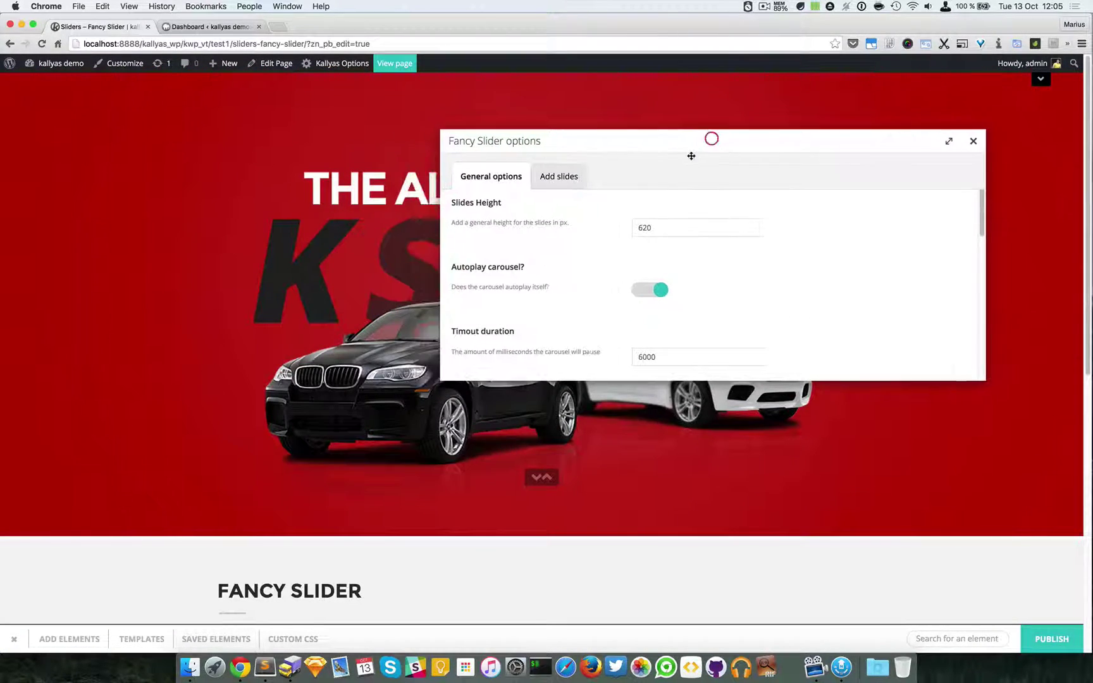
scroll(542, 248, down, 5)
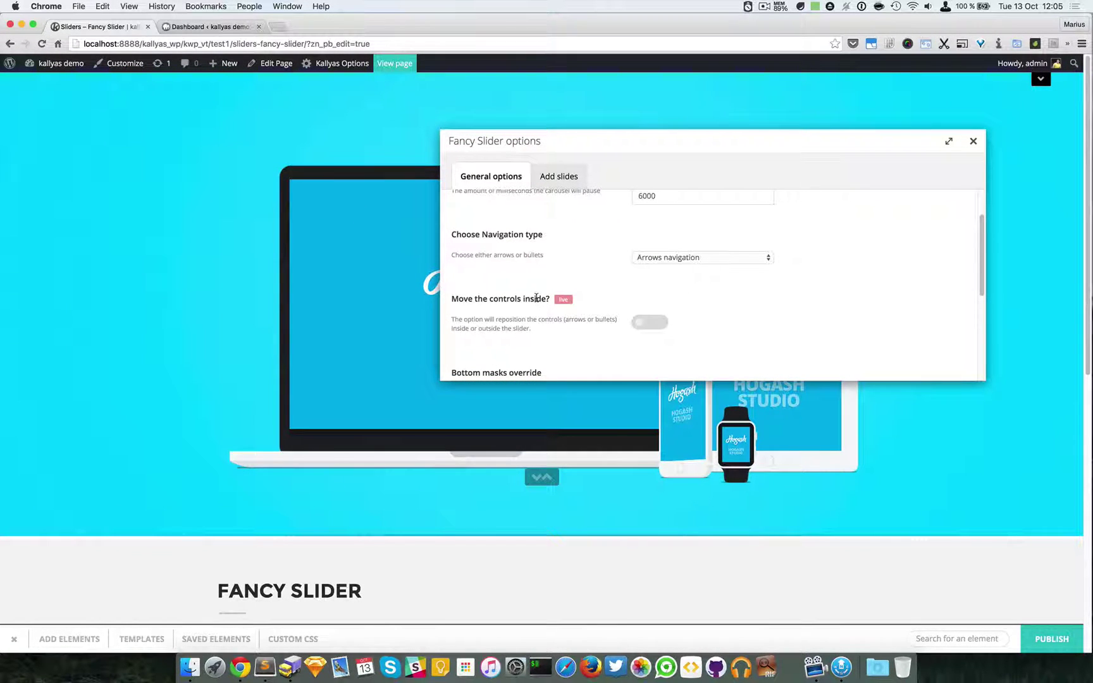
scroll(594, 298, down, 3)
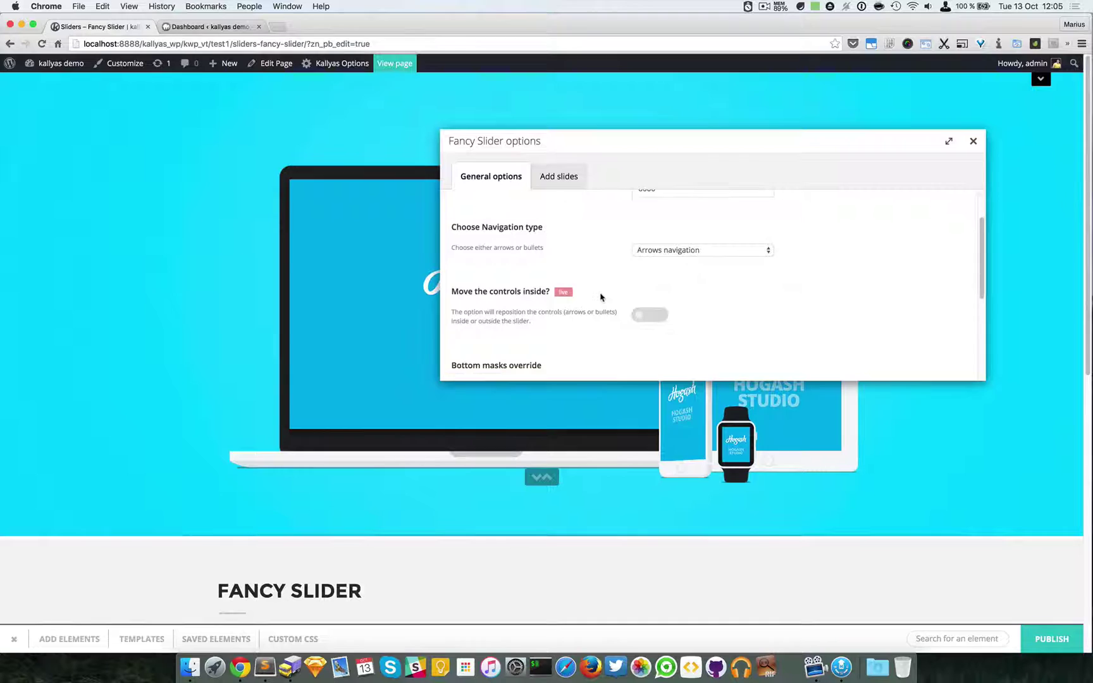
scroll(601, 297, down, 2)
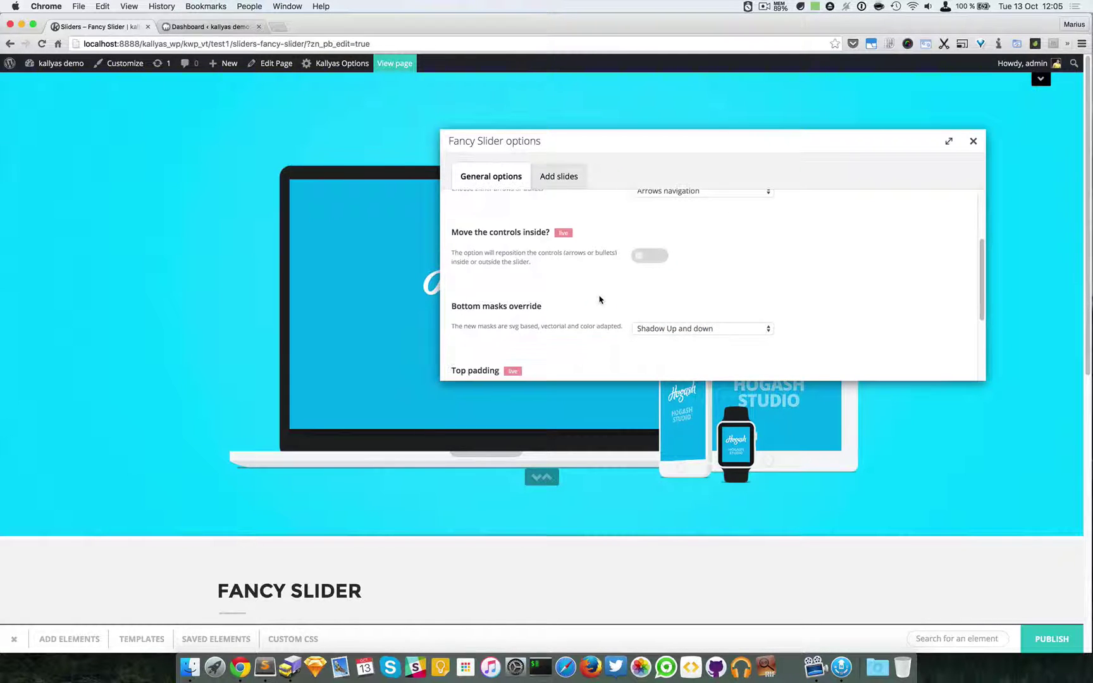
scroll(482, 301, down, 1)
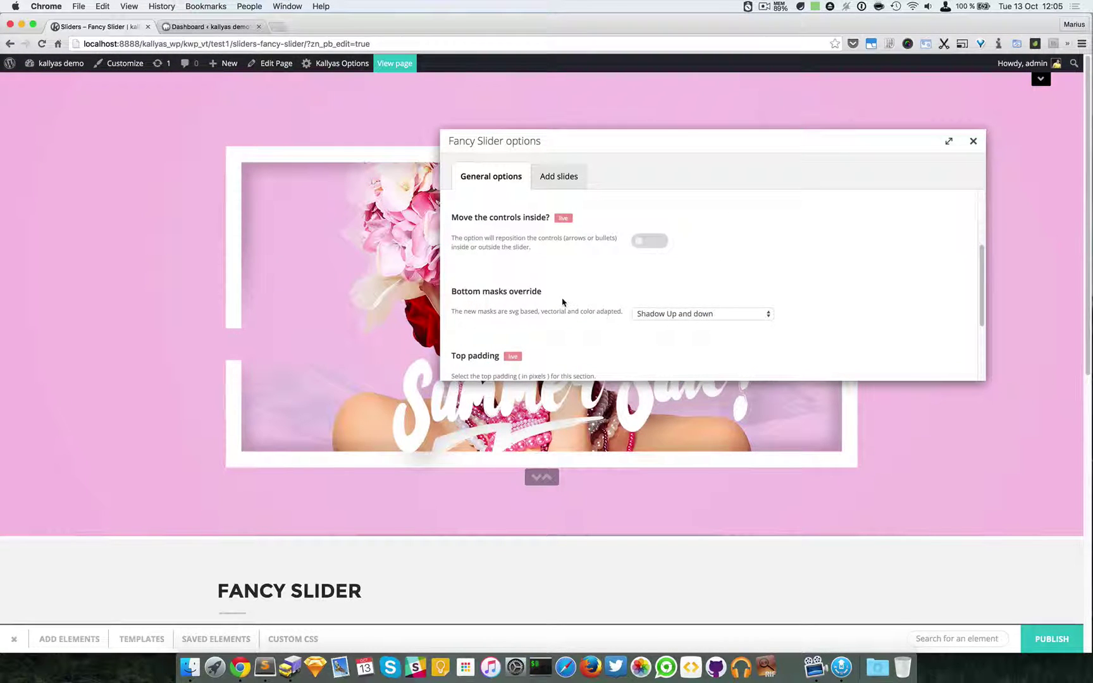
click(722, 319)
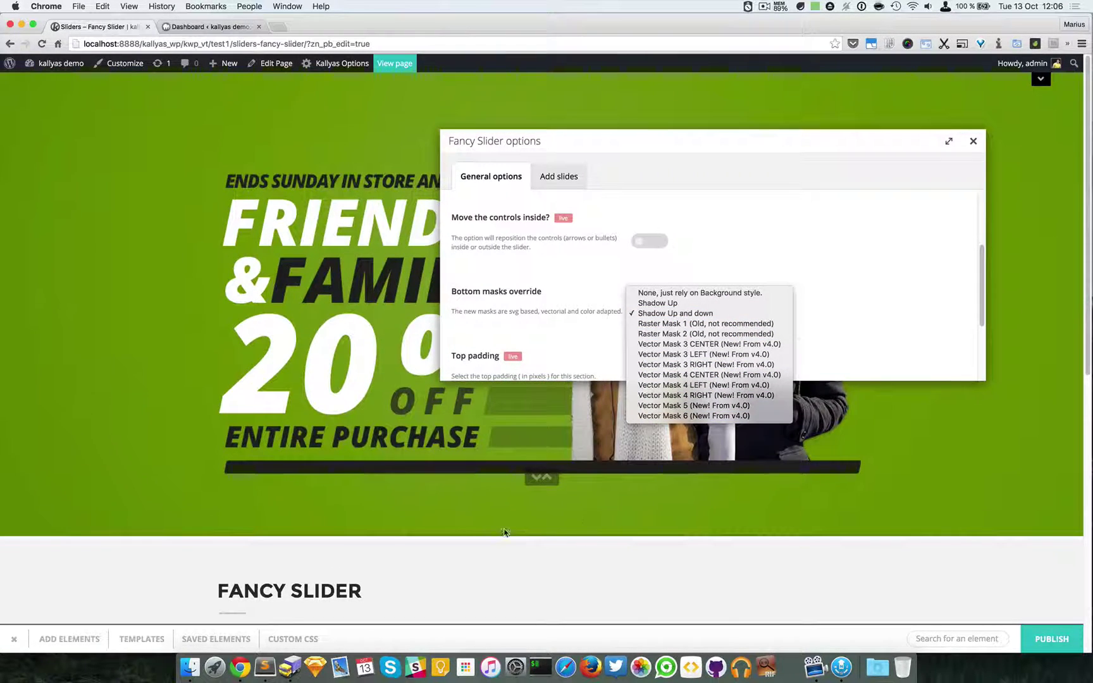
click(849, 303)
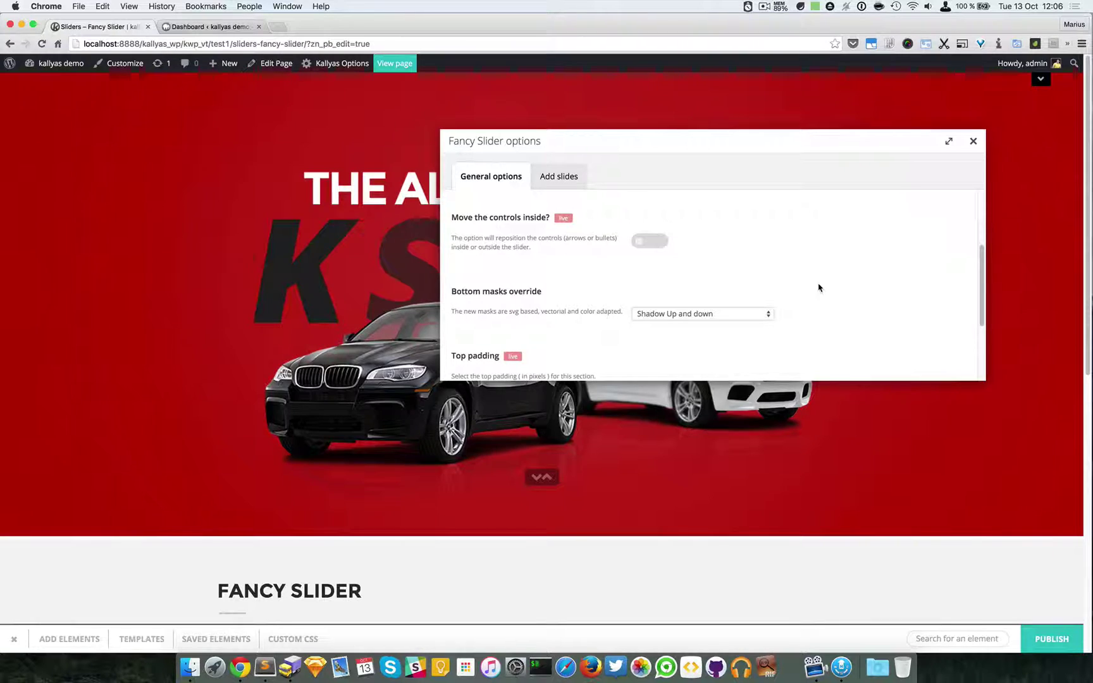
Drag the General options Top padding and Bottom padding sliders both to 0
scroll(819, 288, down, 1)
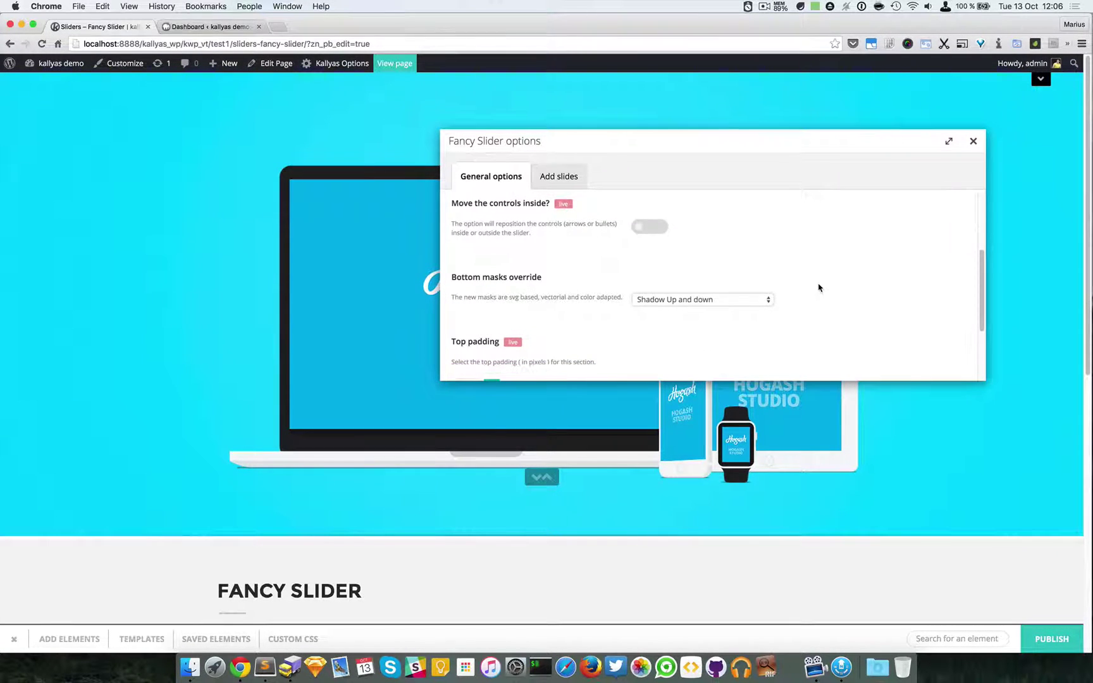
scroll(819, 287, up, 1)
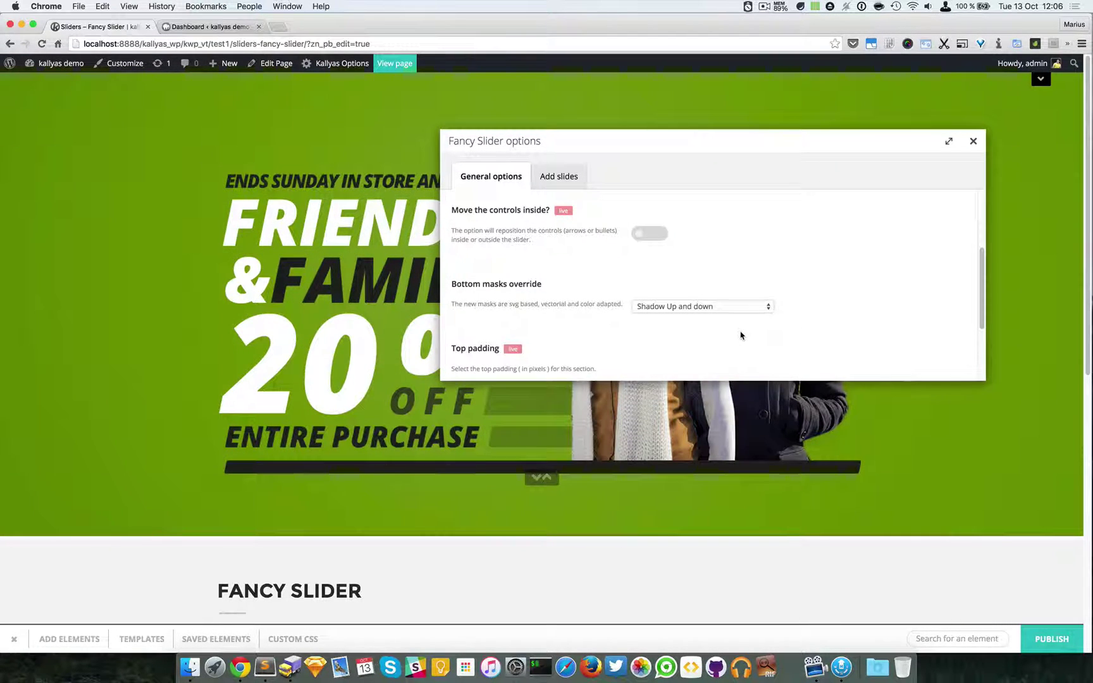
scroll(741, 335, down, 4)
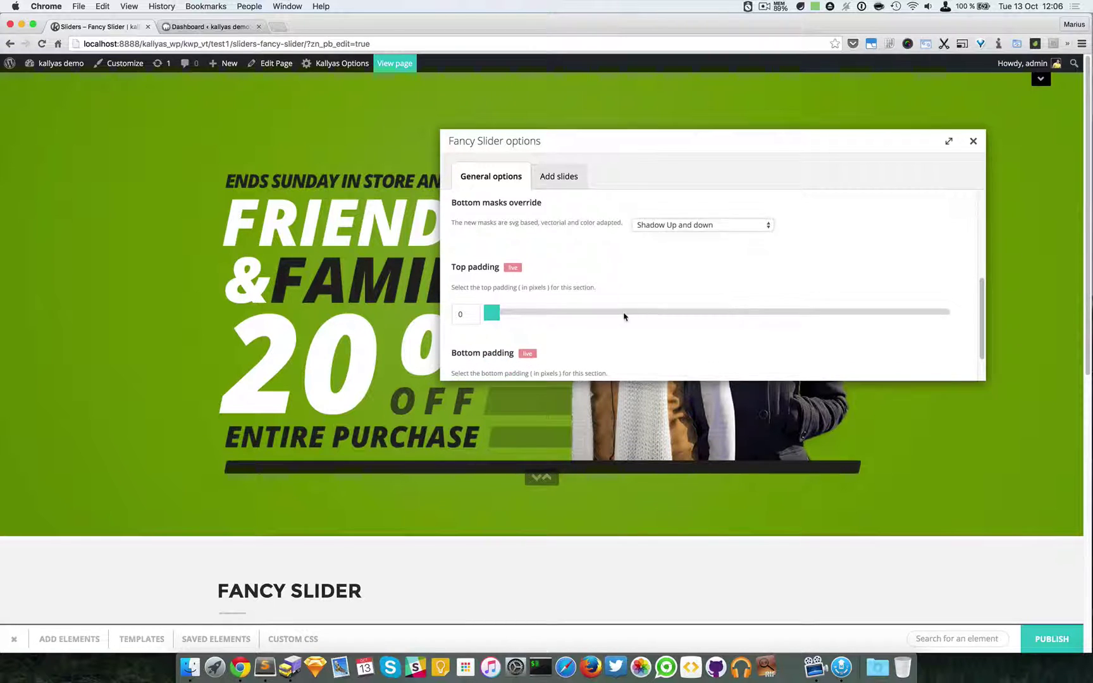
scroll(532, 304, down, 2)
scroll(506, 335, down, 1)
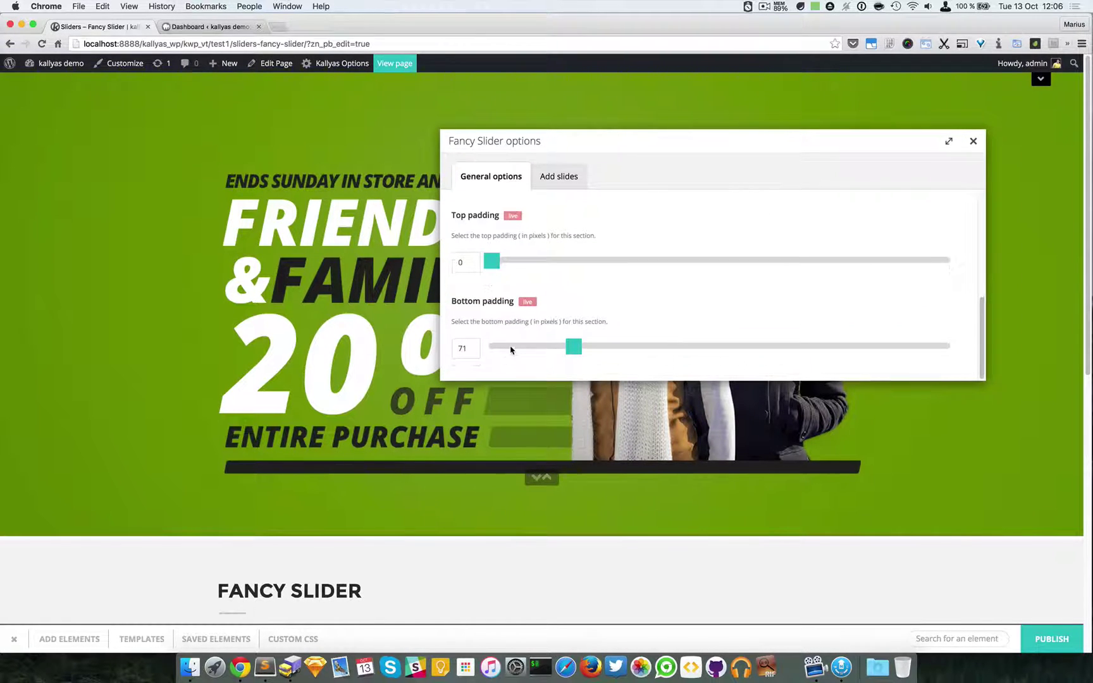
mouse_move(491, 259)
mouse_down()
mouse_move(795, 273)
mouse_move(476, 256)
mouse_up()
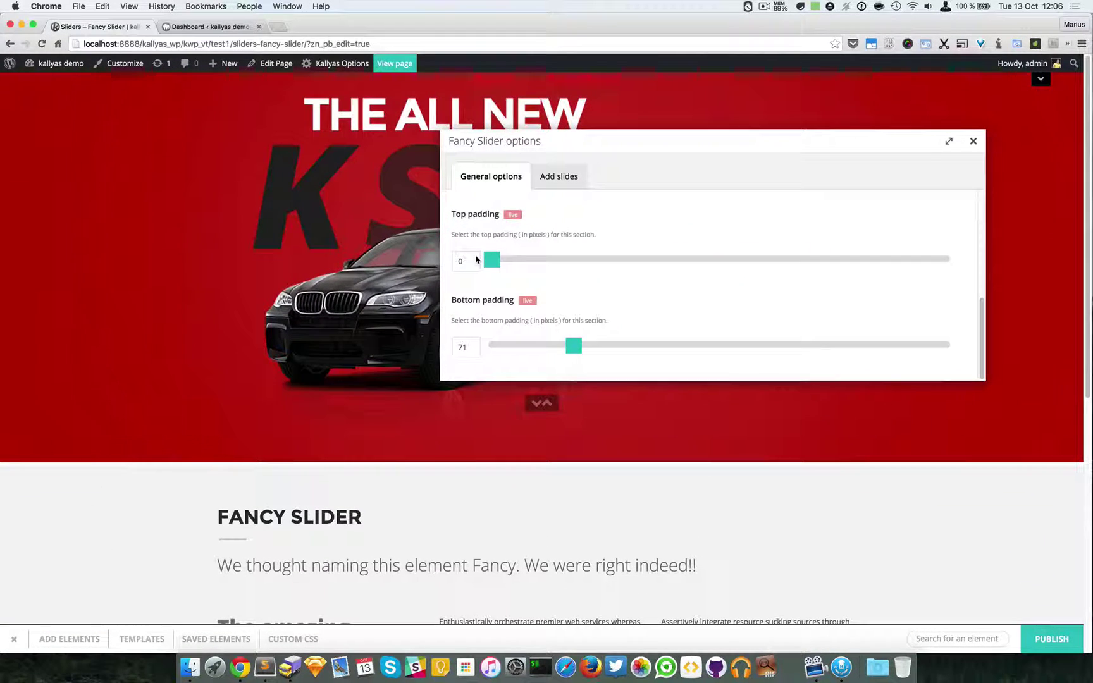
drag(568, 344, 484, 345)
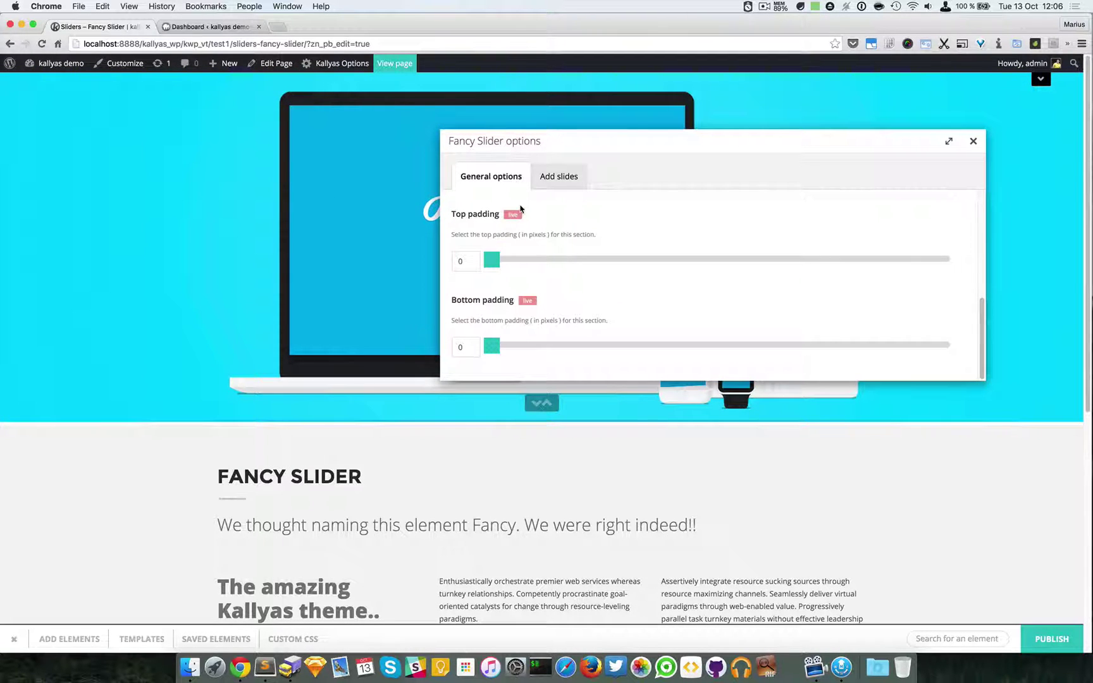
In Add slides, inspect the first FAMILY slide's image, # link and green colour
click(559, 177)
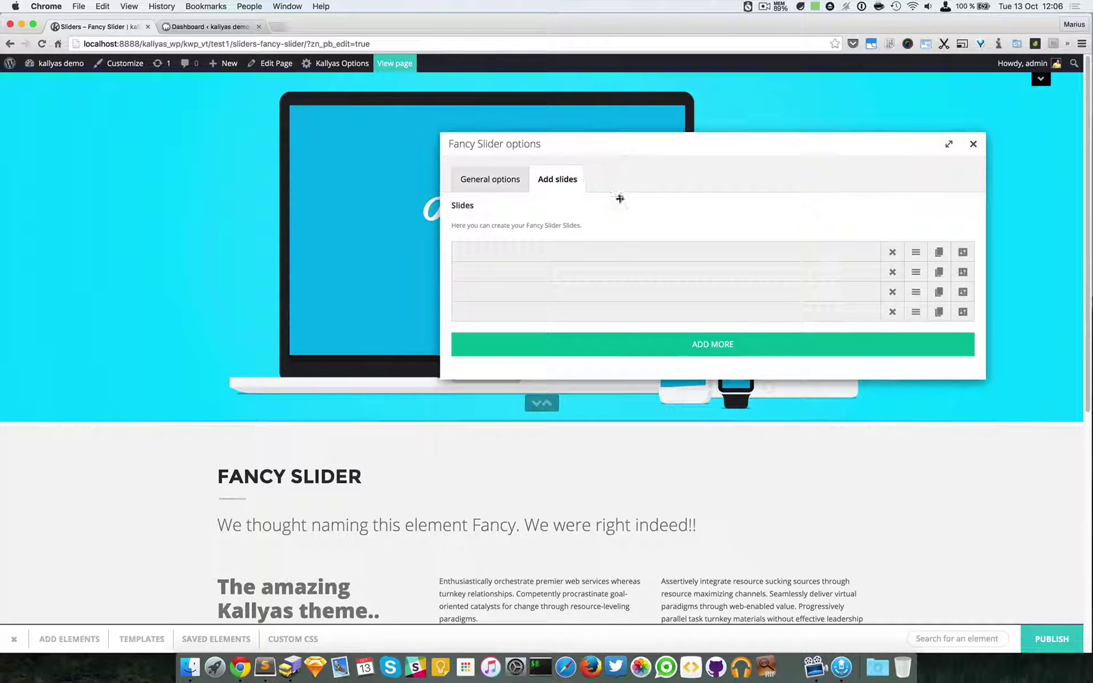
drag(620, 197, 644, 349)
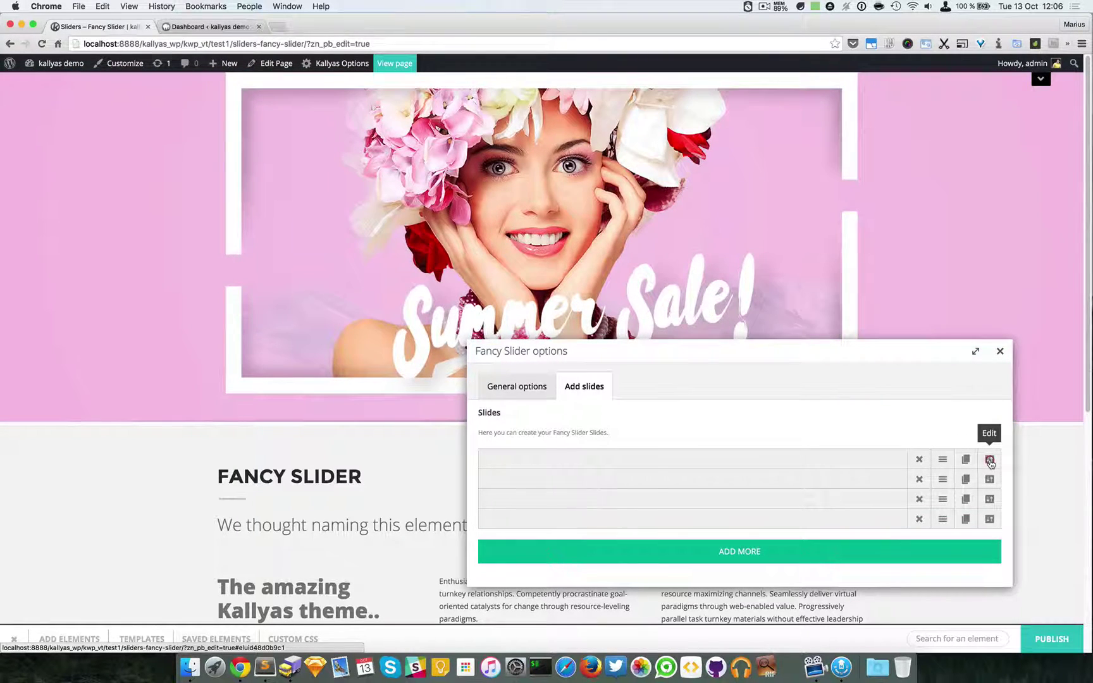
click(990, 461)
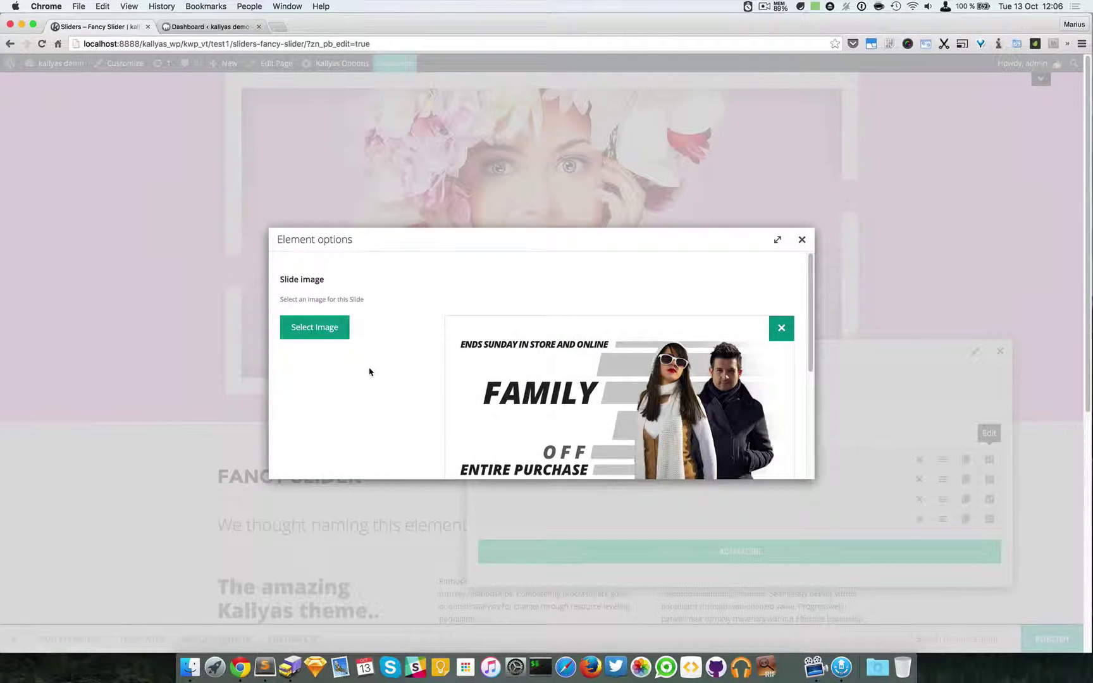
scroll(369, 372, down, 5)
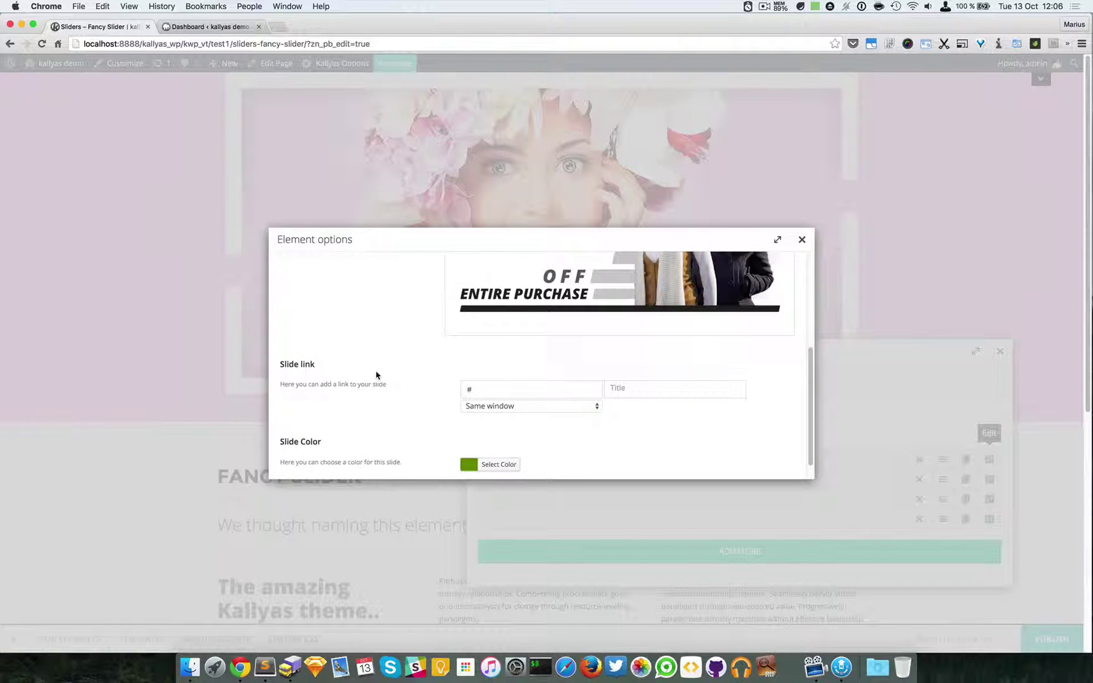
double_click(527, 394)
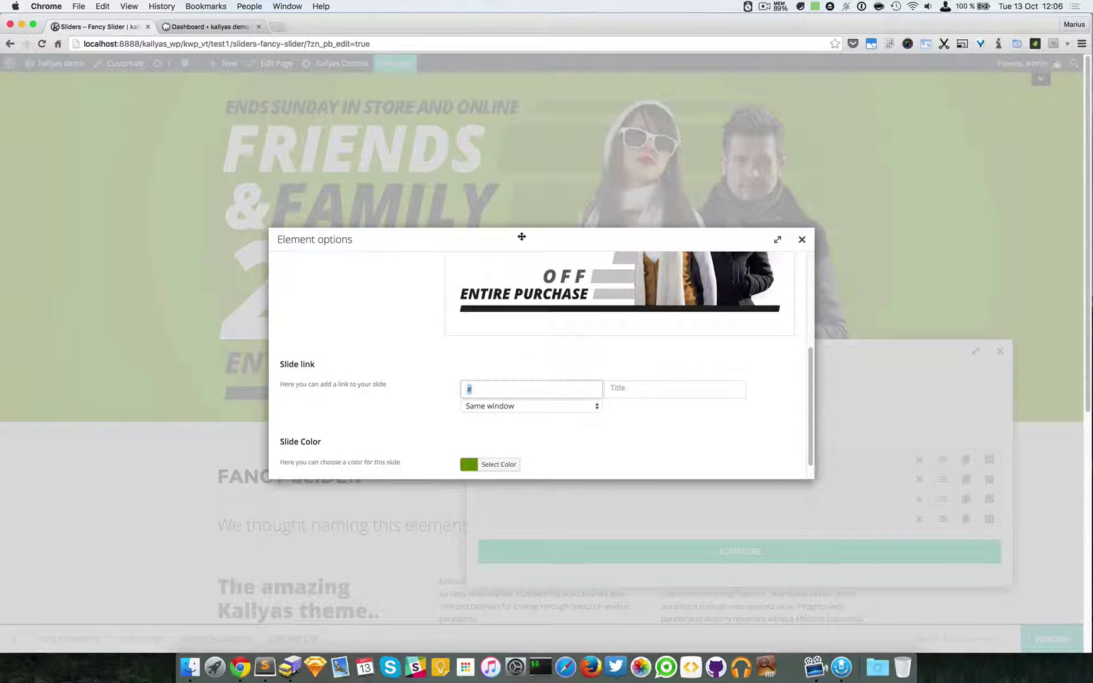
scroll(446, 383, down, 1)
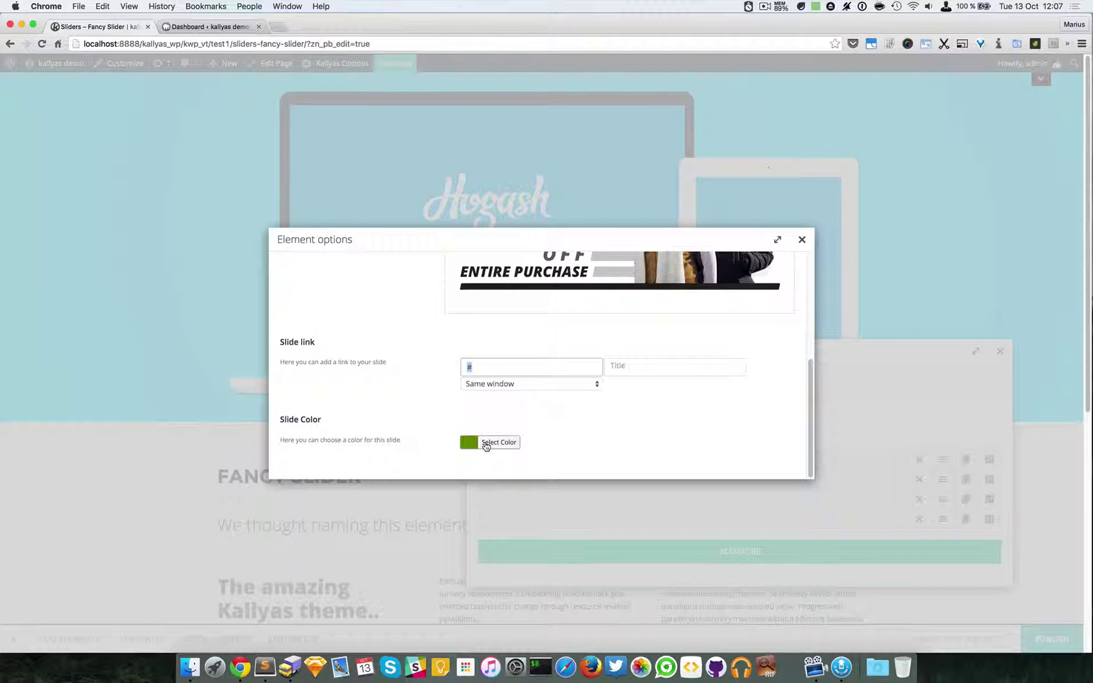
scroll(626, 382, up, 3)
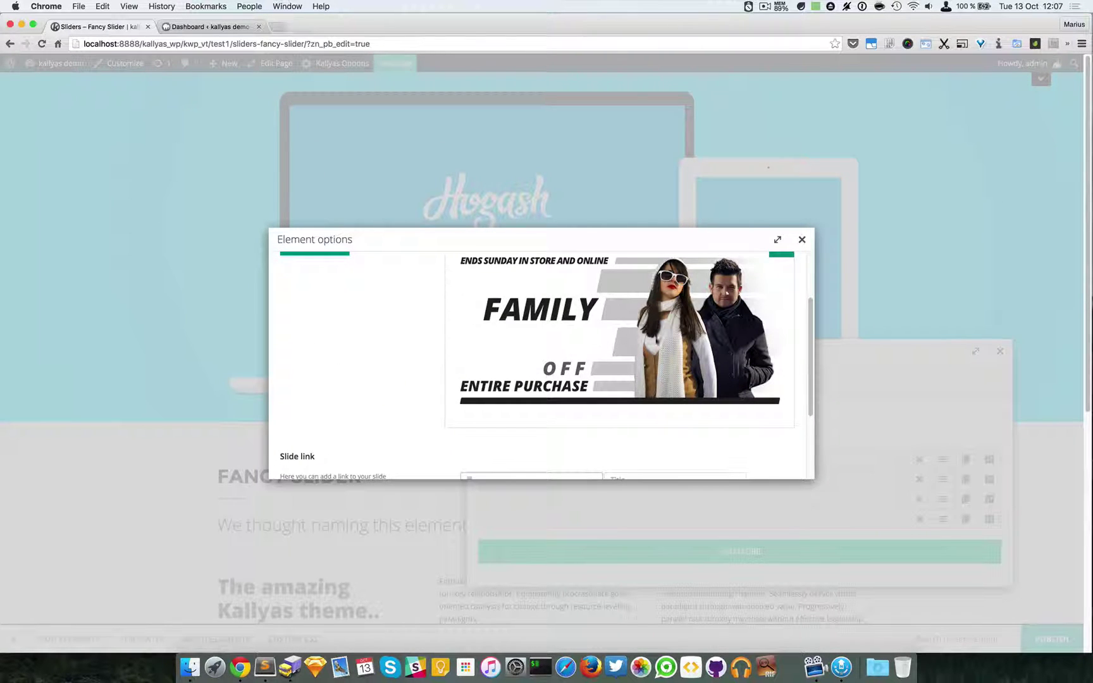
scroll(632, 311, up, 1)
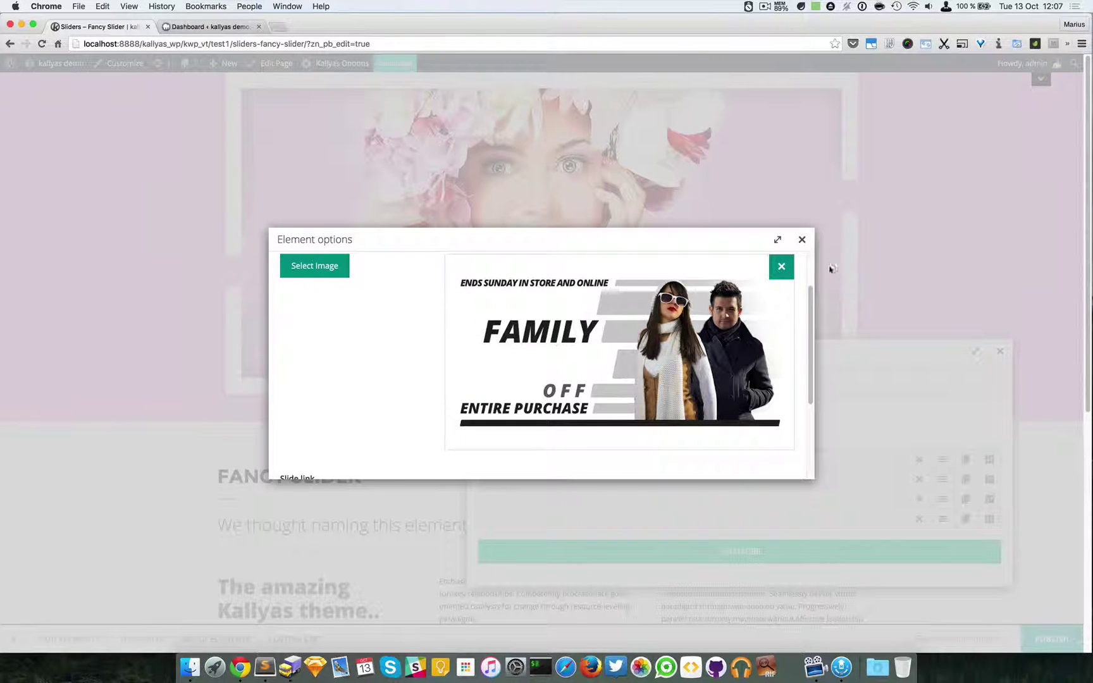
click(801, 241)
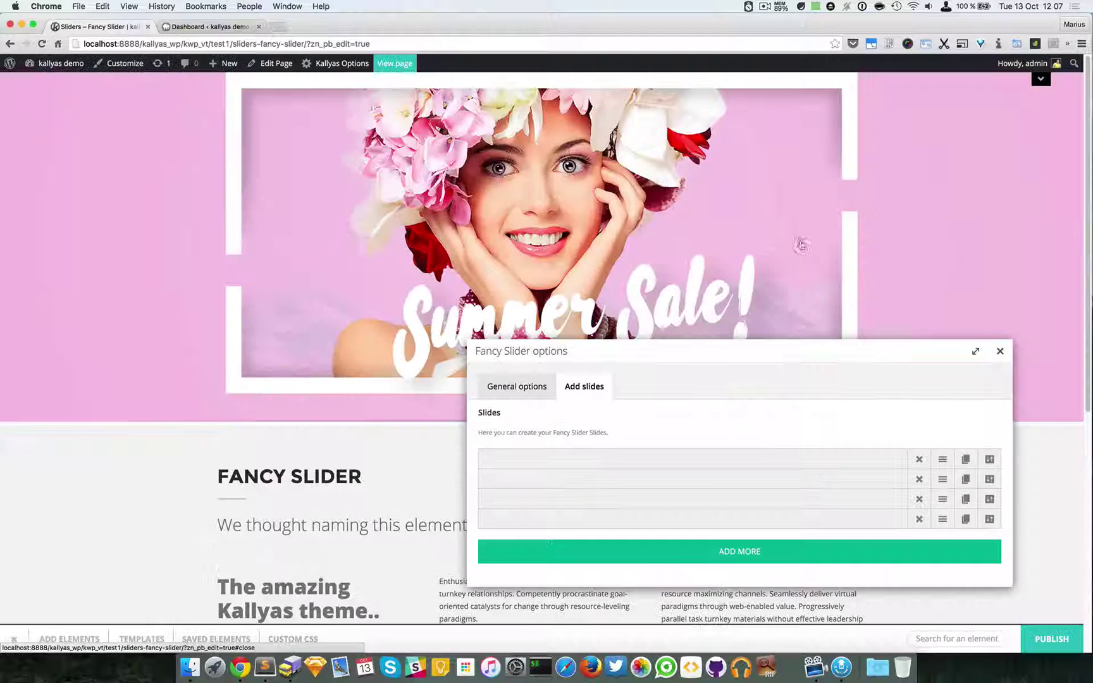
Inspect the second K Series slide's settings and red colour, then close it
click(991, 480)
scroll(727, 361, down, 3)
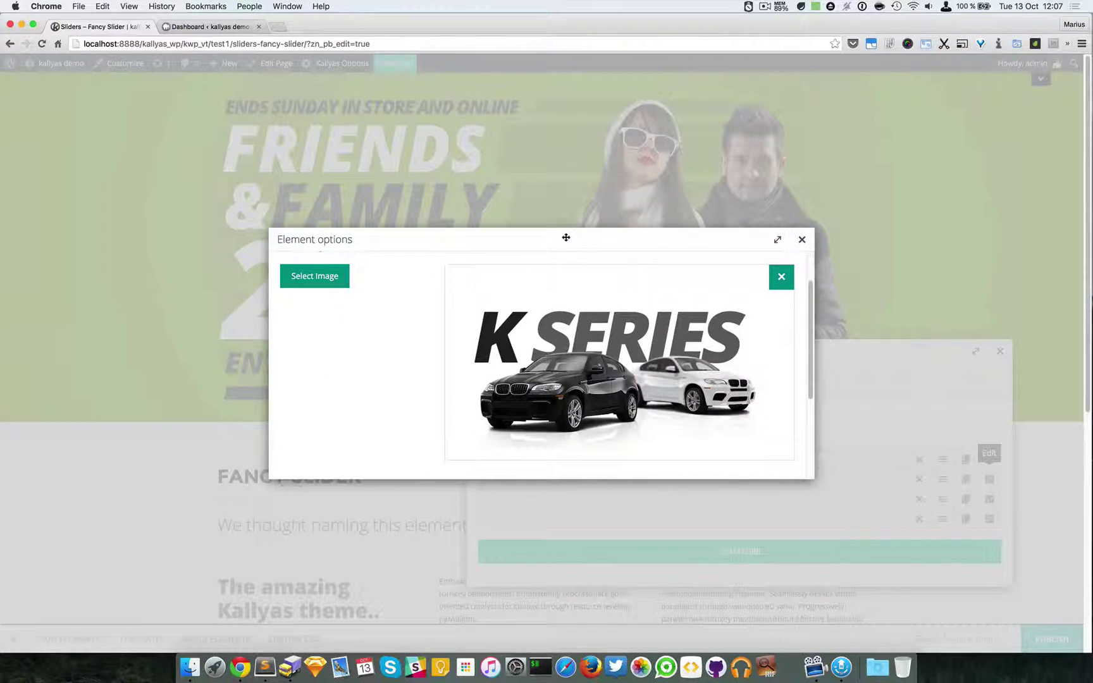
drag(567, 238, 632, 369)
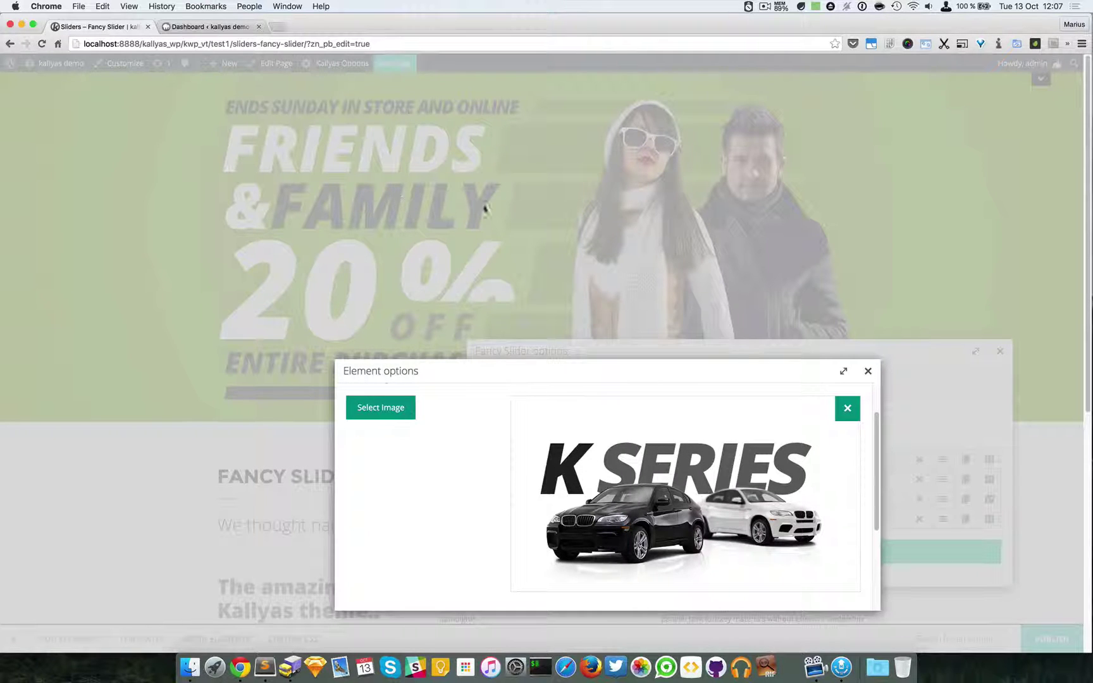
scroll(515, 461, down, 1)
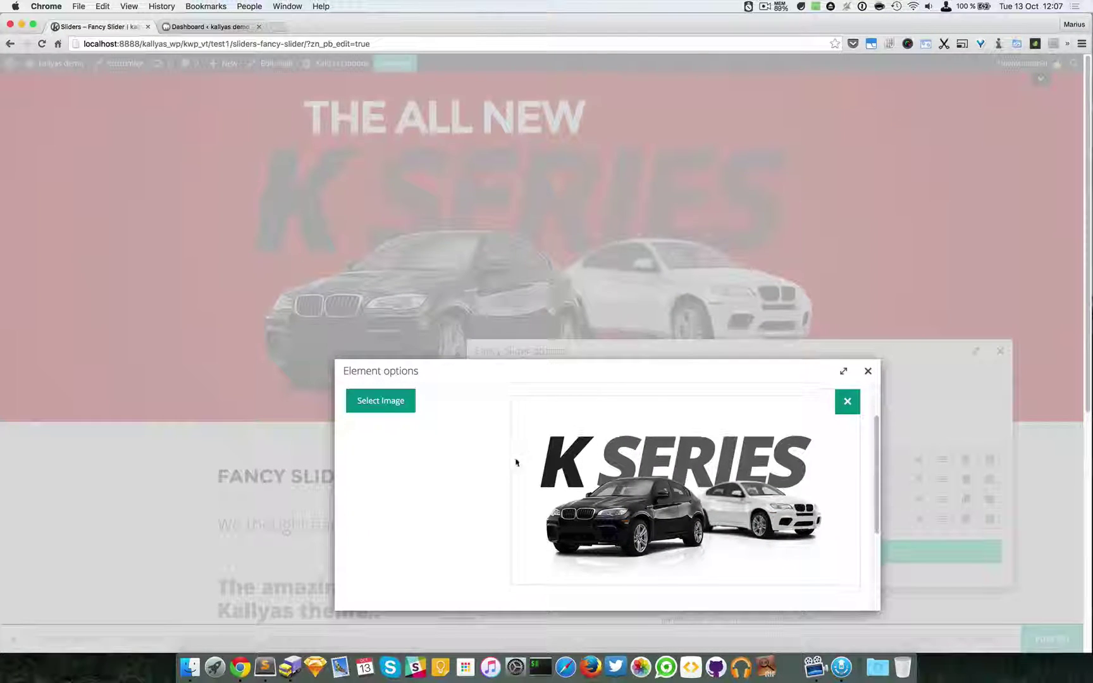
scroll(424, 474, down, 5)
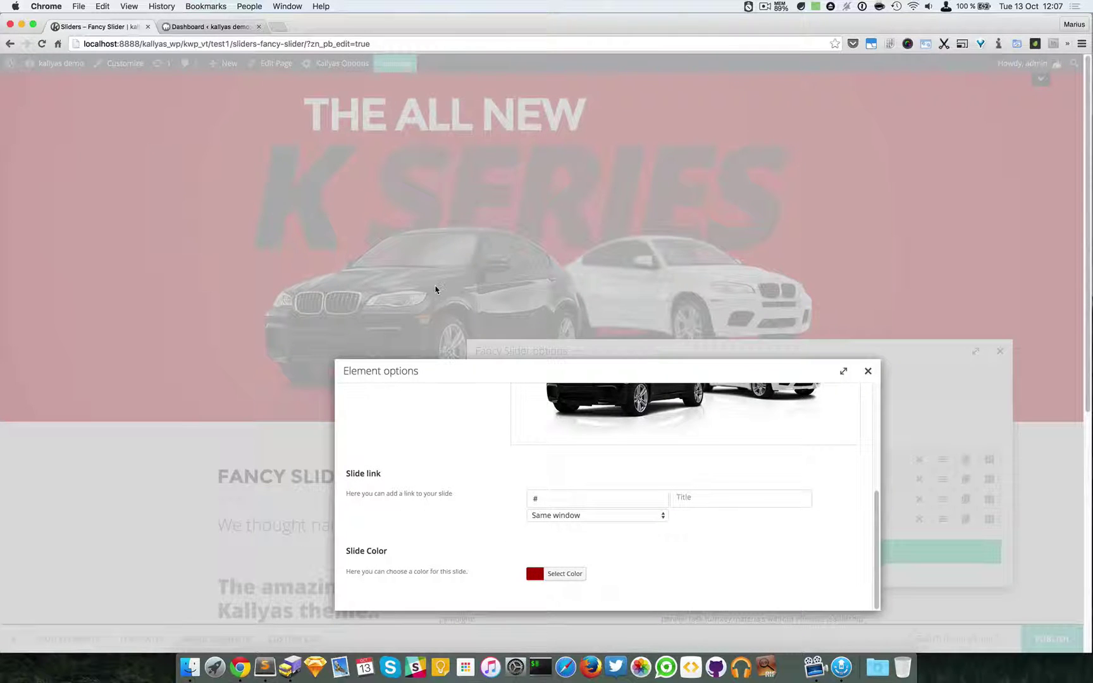
scroll(783, 483, up, 4)
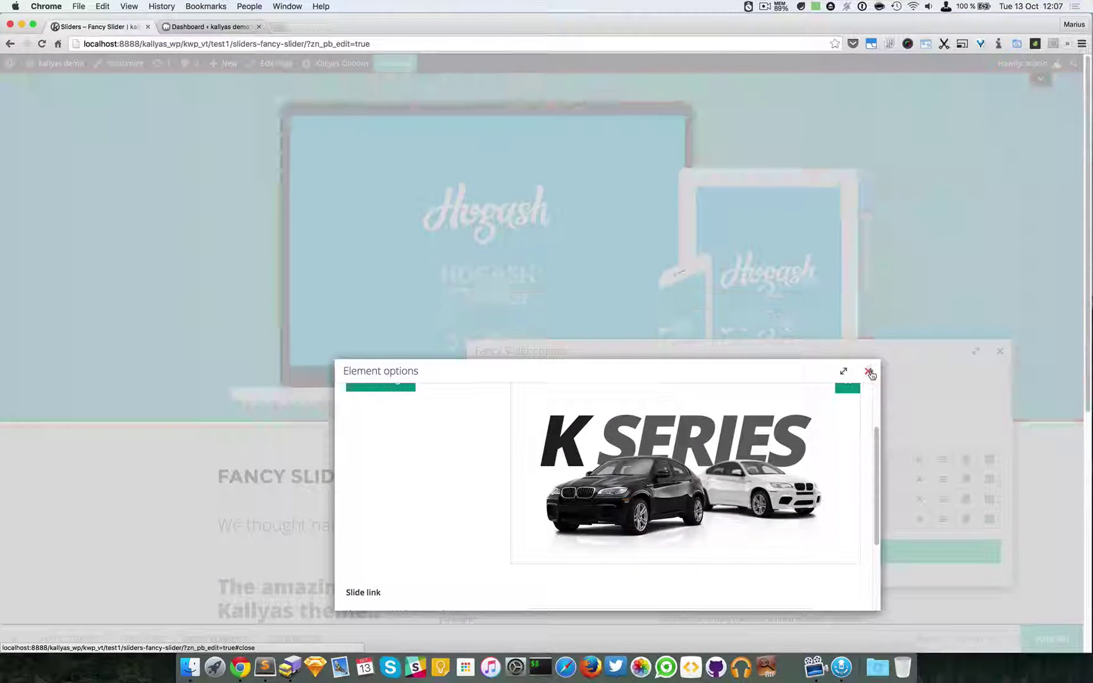
click(870, 372)
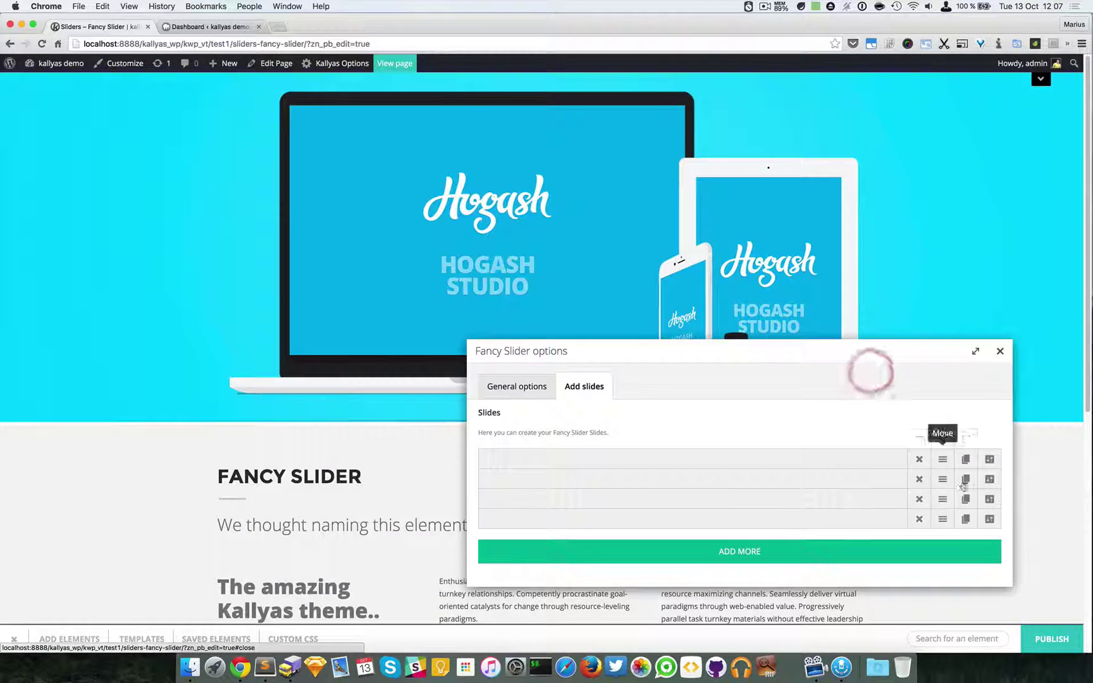
Close the Fancy Slider options so the slider shows the blue 'Hogash Studio' slide
click(1007, 357)
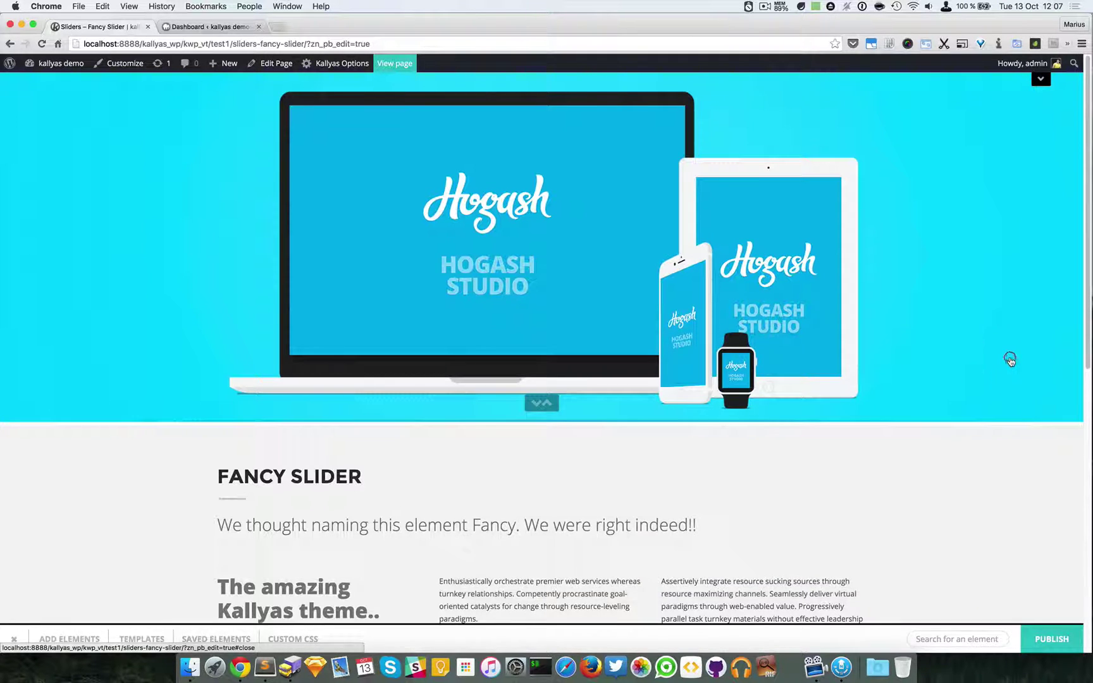